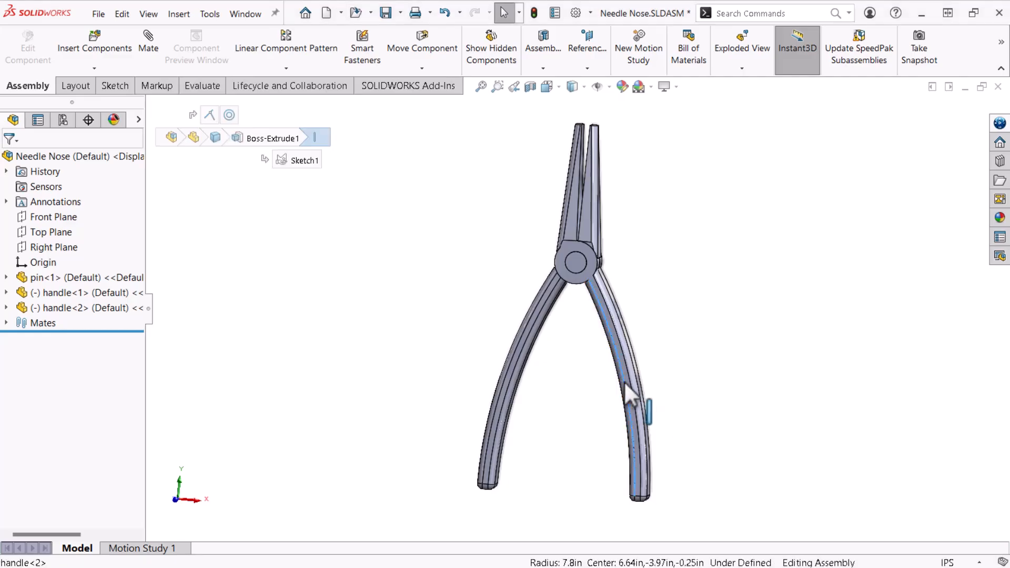
mouse_move(634, 385)
left_mouse_down()
mouse_move(643, 395)
mouse_move(656, 386)
mouse_move(627, 396)
left_mouse_up()
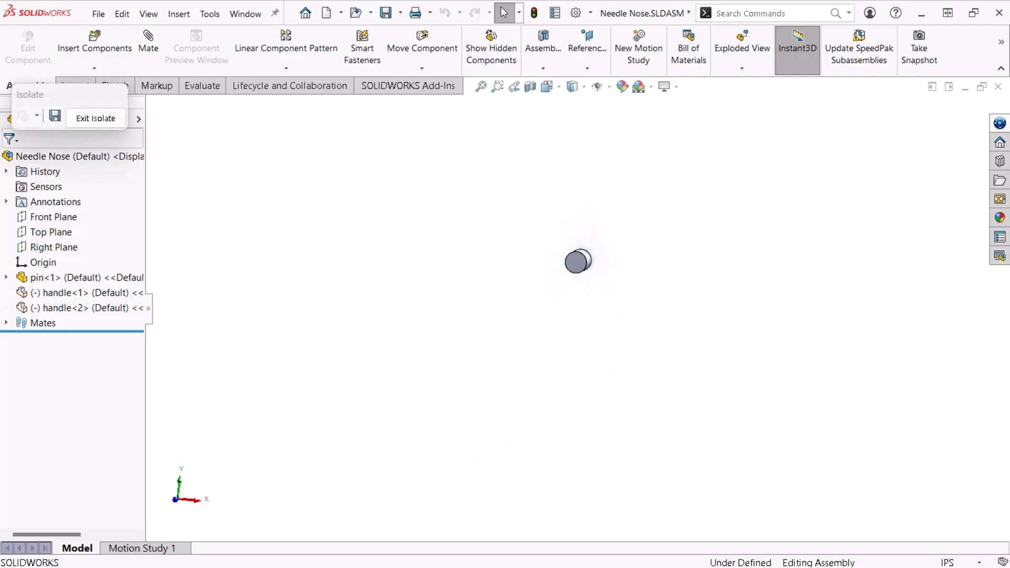
key("f")
middle_click_drag(301, 298, 271, 309)
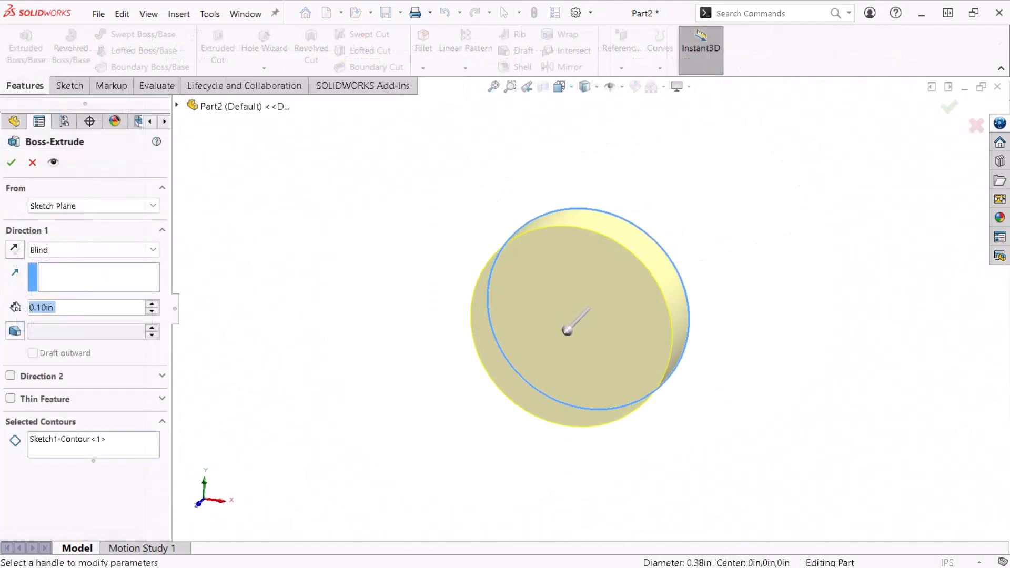
type("5")
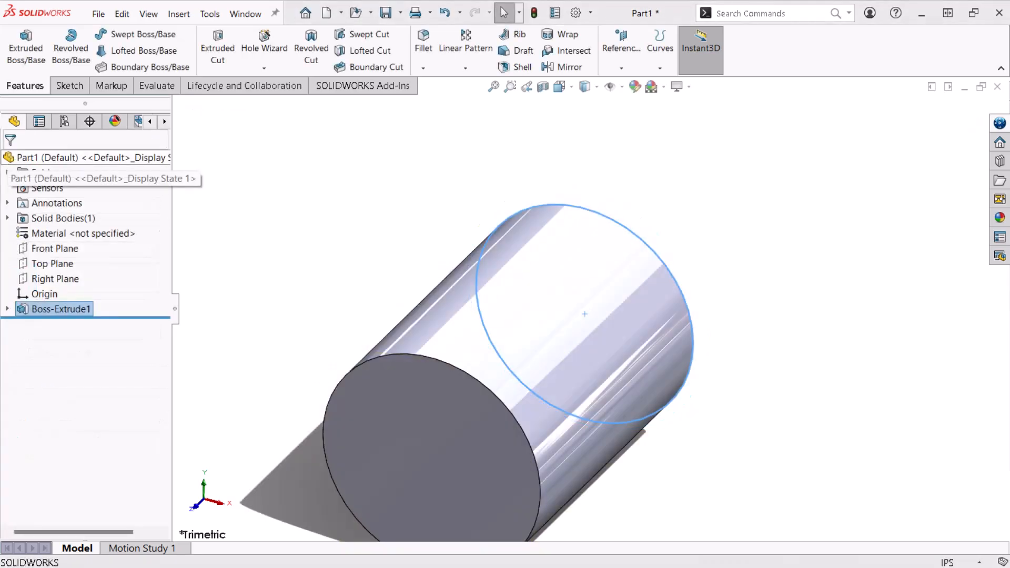
middle_click_drag(473, 347, 465, 306)
middle_click_drag(681, 300, 657, 308)
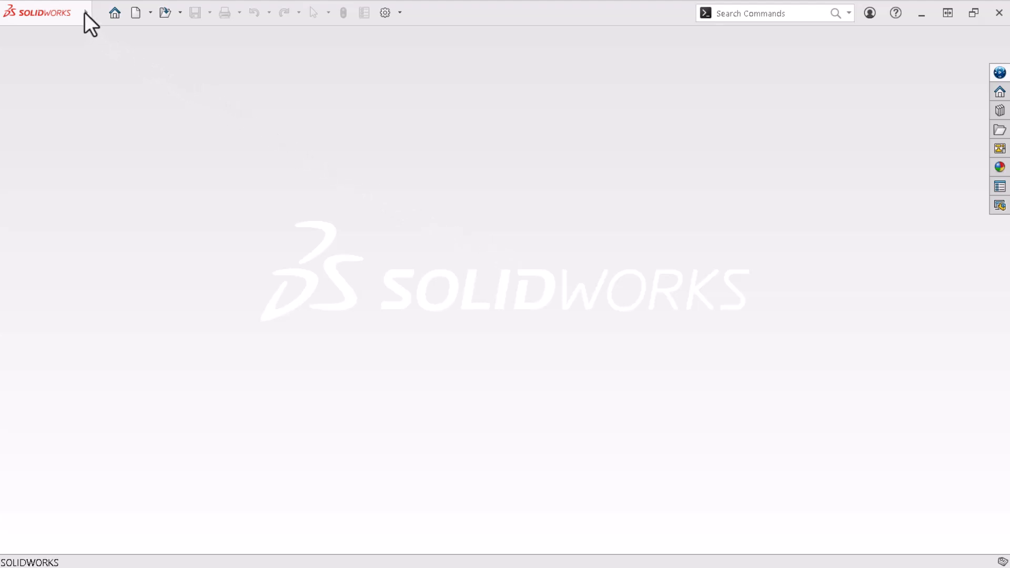
Step: Keep the main menu permanently displayed and create a new Part document
left_click(102, 15)
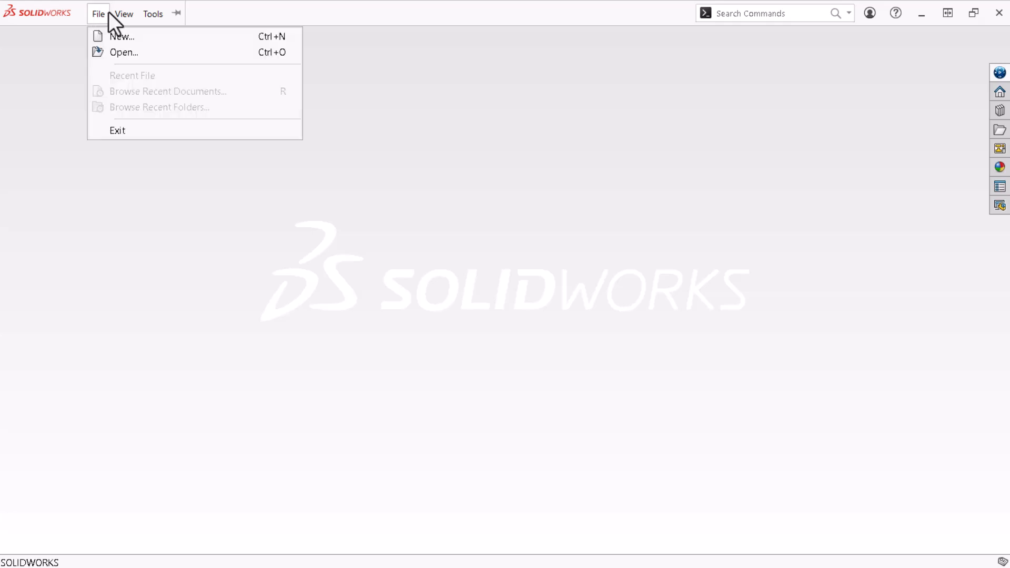
left_click(177, 14)
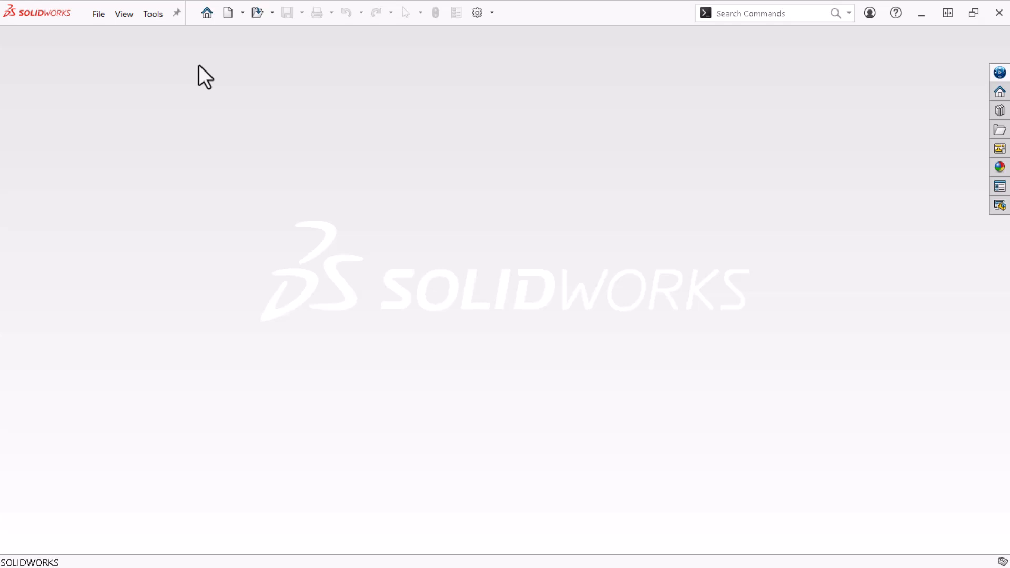
left_click(226, 19)
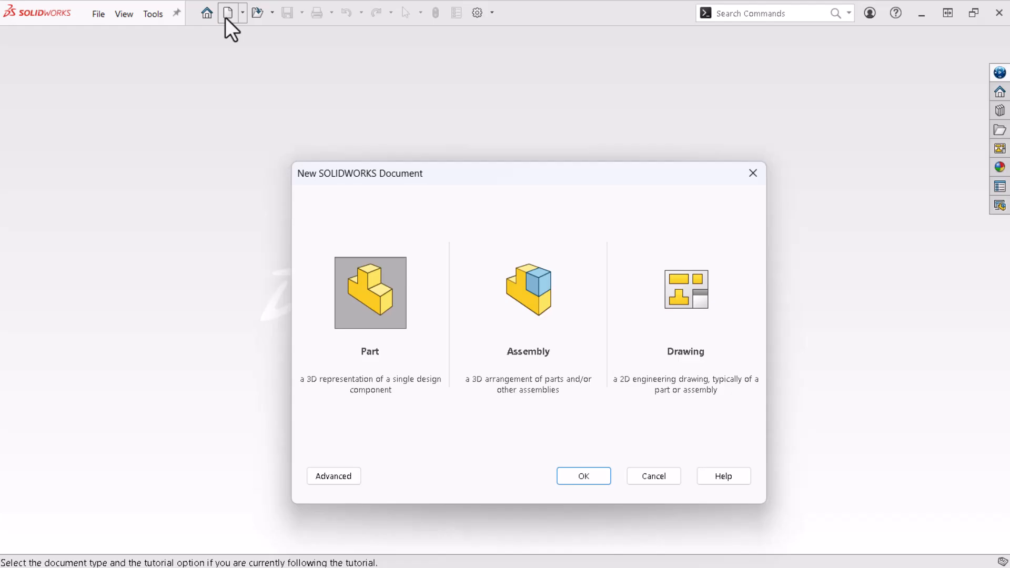
left_click(360, 293)
left_click(585, 476)
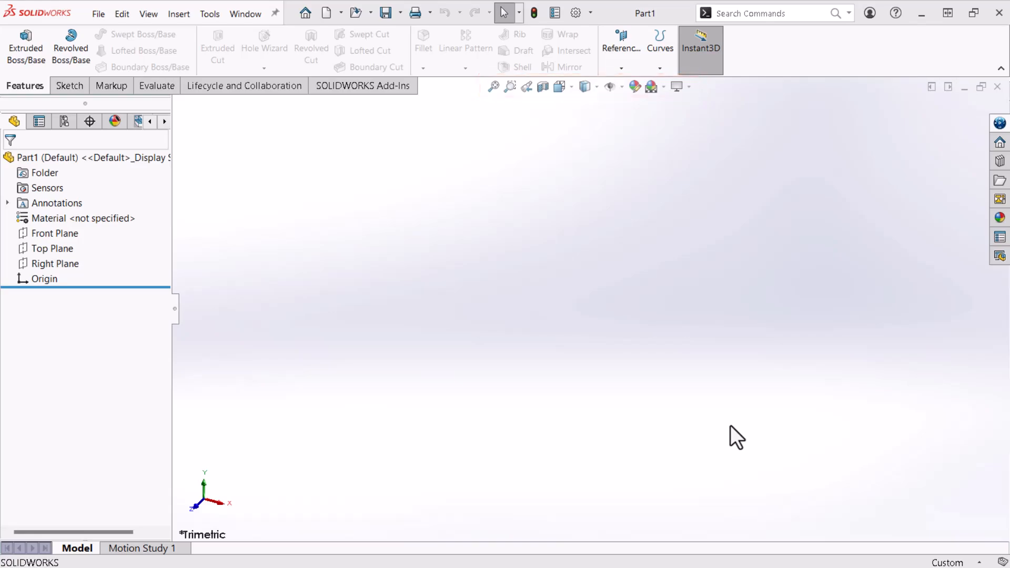
Step: Apply the Plain White scene and set the document units to IPS (inch, pound, second)
left_click(663, 88)
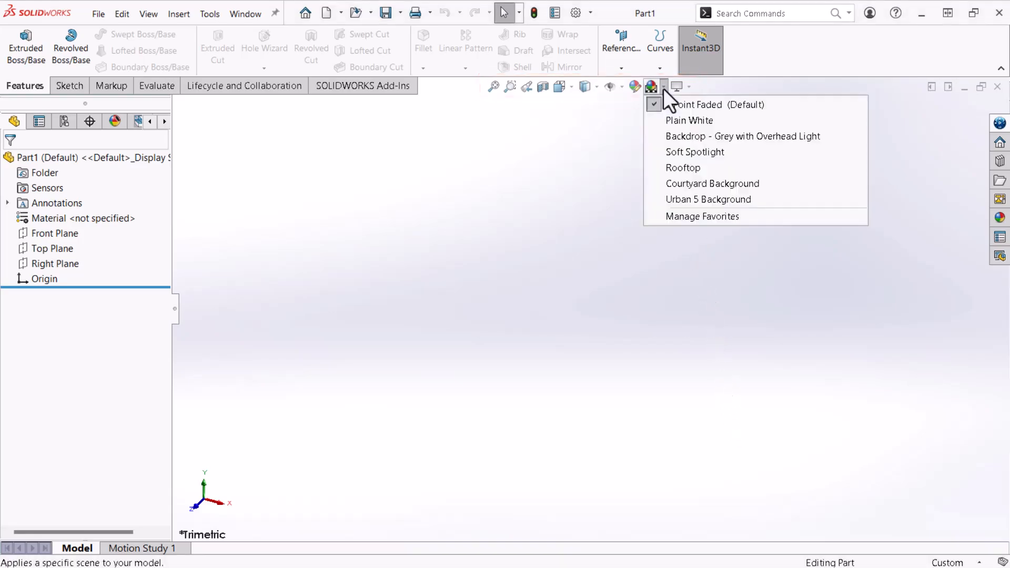
left_click(668, 120)
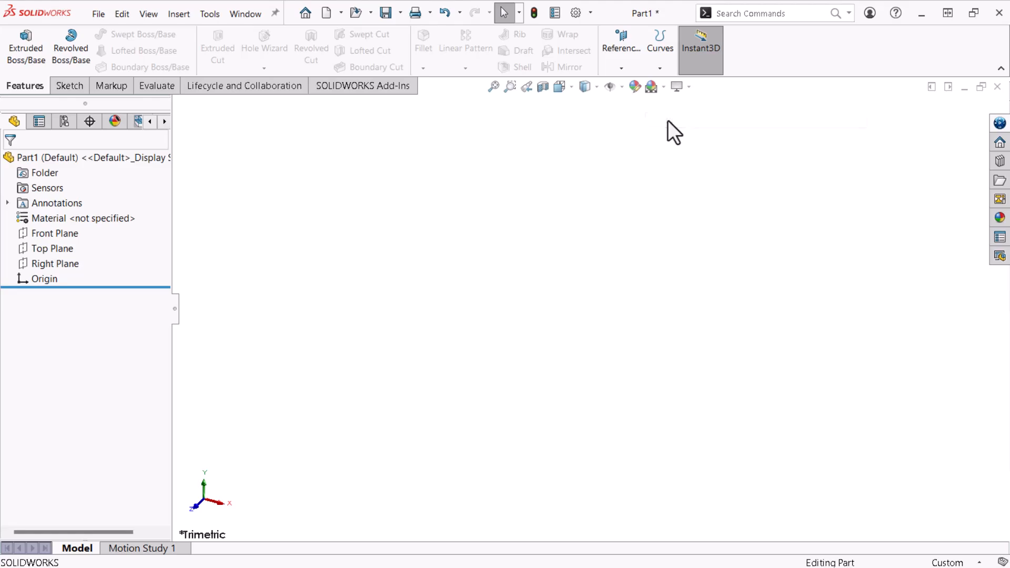
left_click(948, 560)
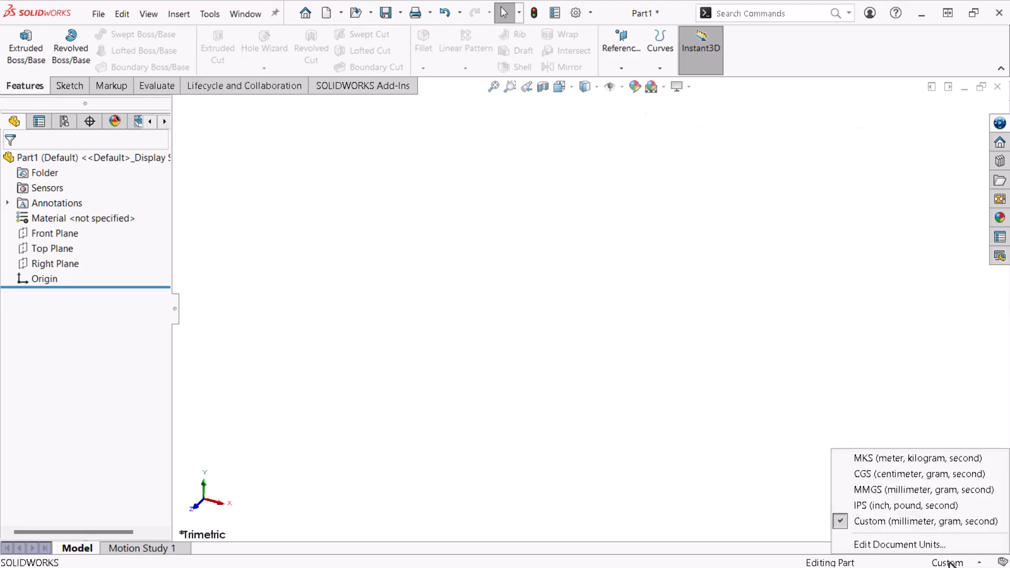
left_click(927, 506)
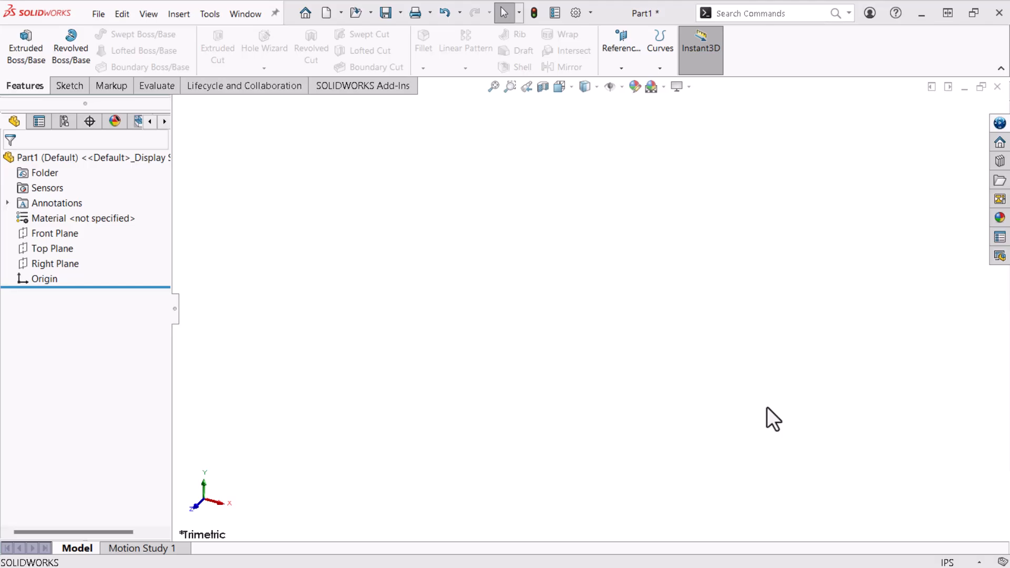
Step: Start a new sketch on the Front Plane
left_click(72, 87)
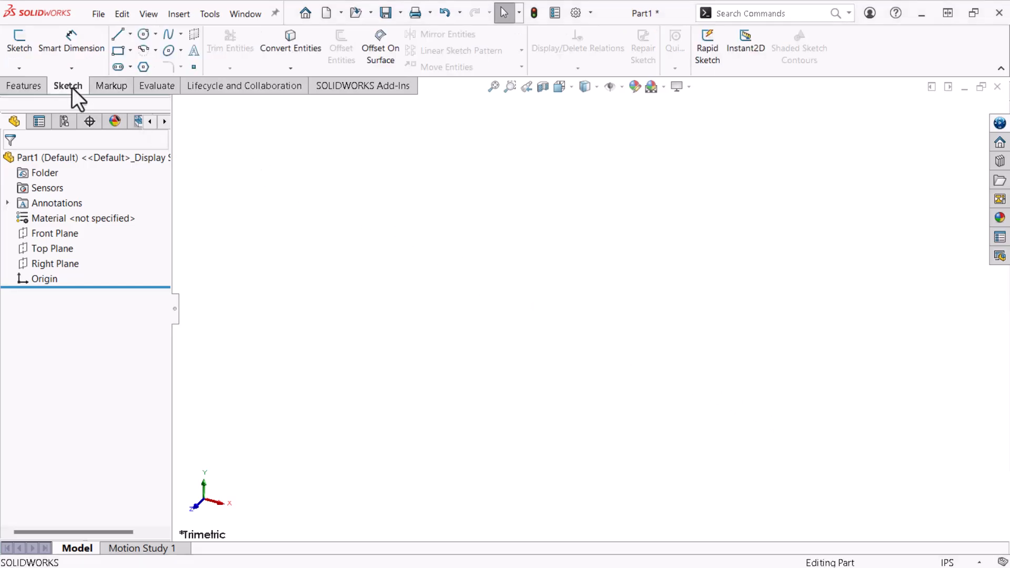
left_click(26, 52)
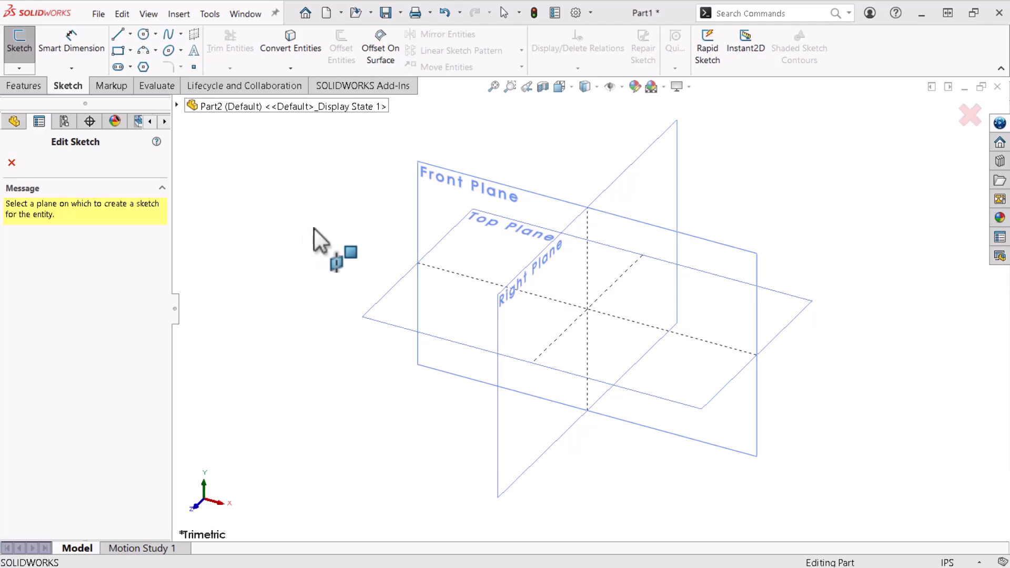
left_click(417, 215)
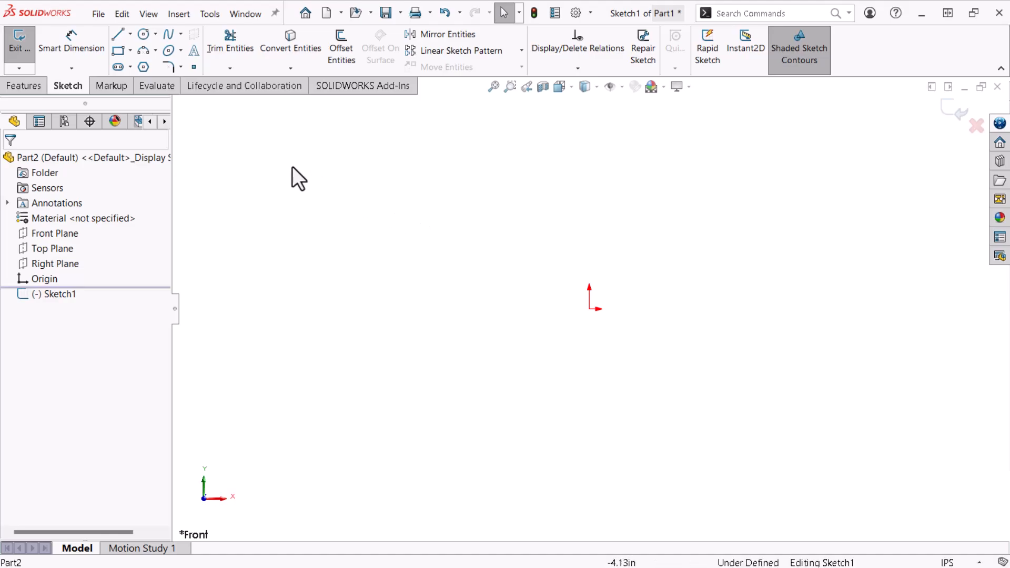
Step: Sketch a circle centred on the origin with a radius of about 0.52 in, and enlarge it to about 0.78 in
left_click(144, 35)
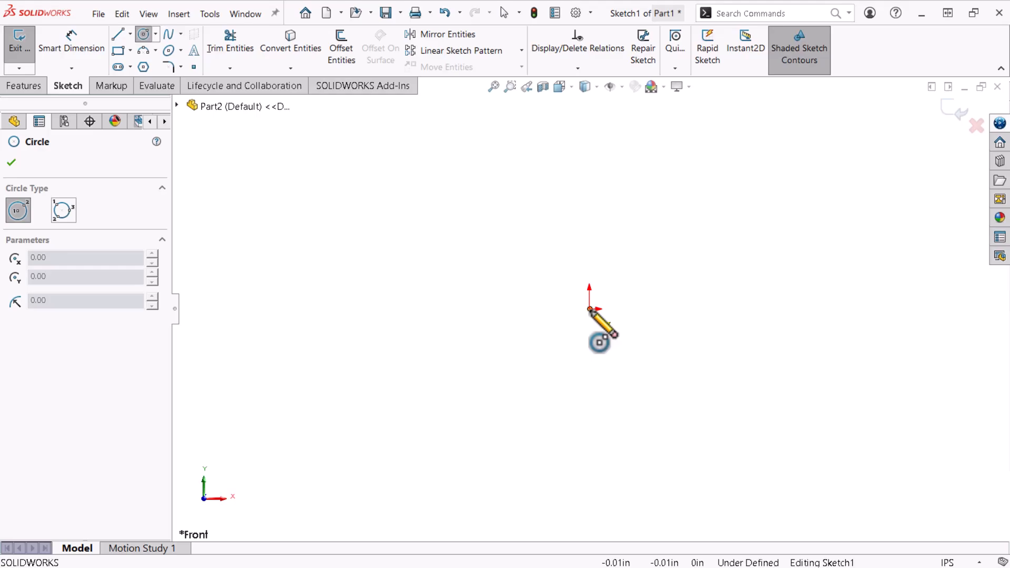
left_click(590, 308)
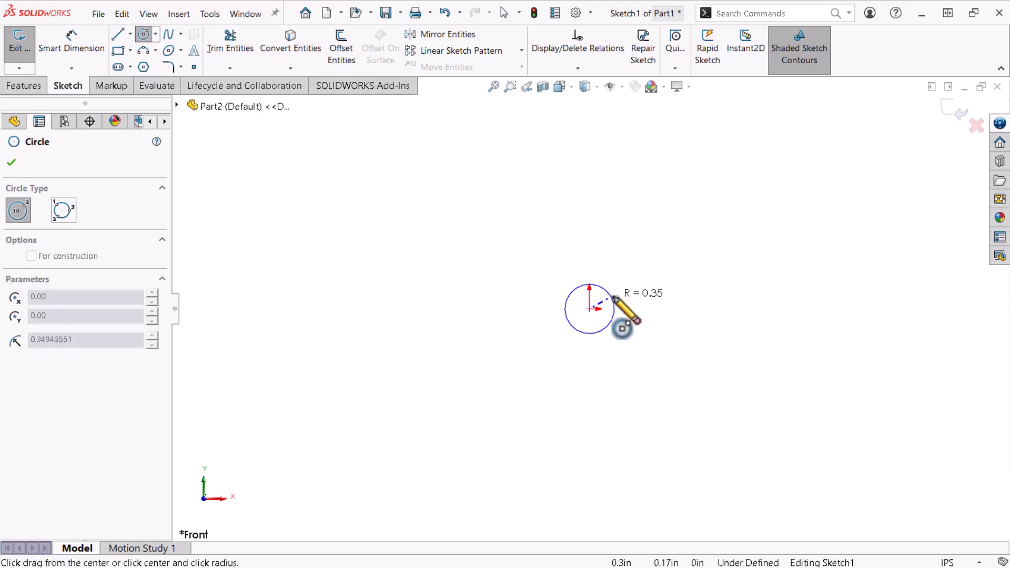
left_click(624, 293)
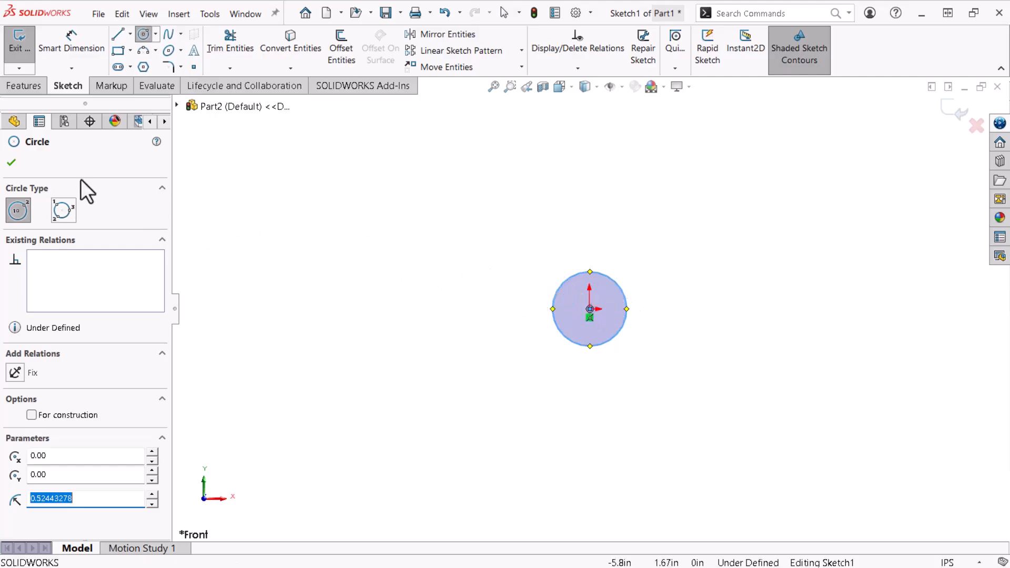
left_click(12, 164)
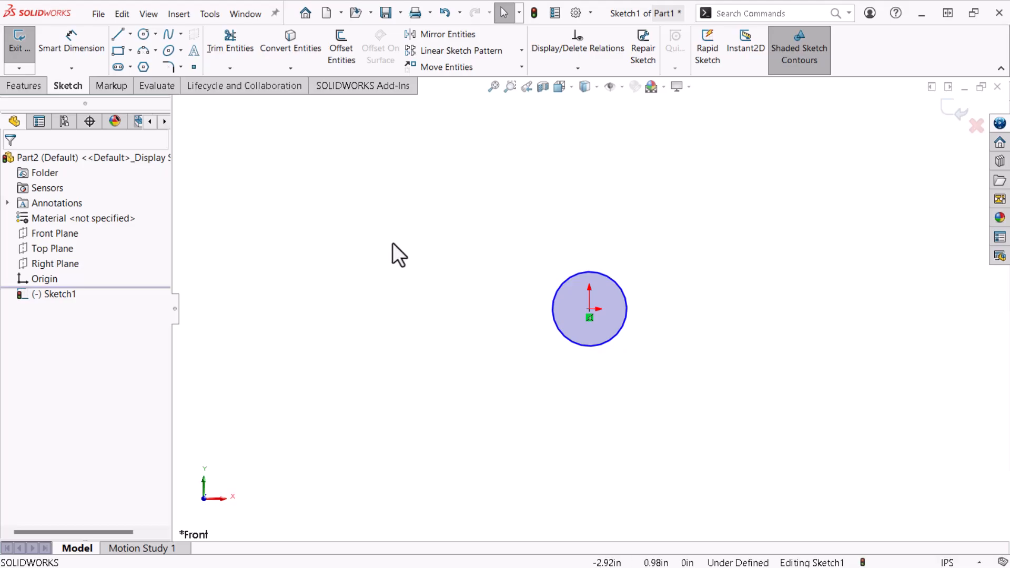
left_click(624, 299)
left_click_drag(623, 298, 646, 300)
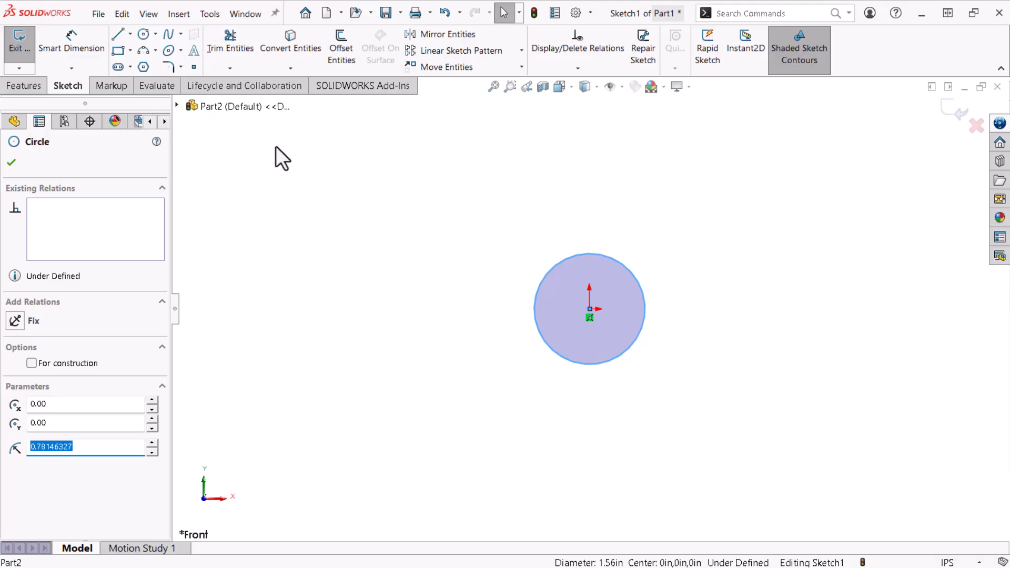
Step: Dimension the circle's diameter with Smart Dimension, set it to 3/8 in, and leave the dimension tool
left_click(75, 54)
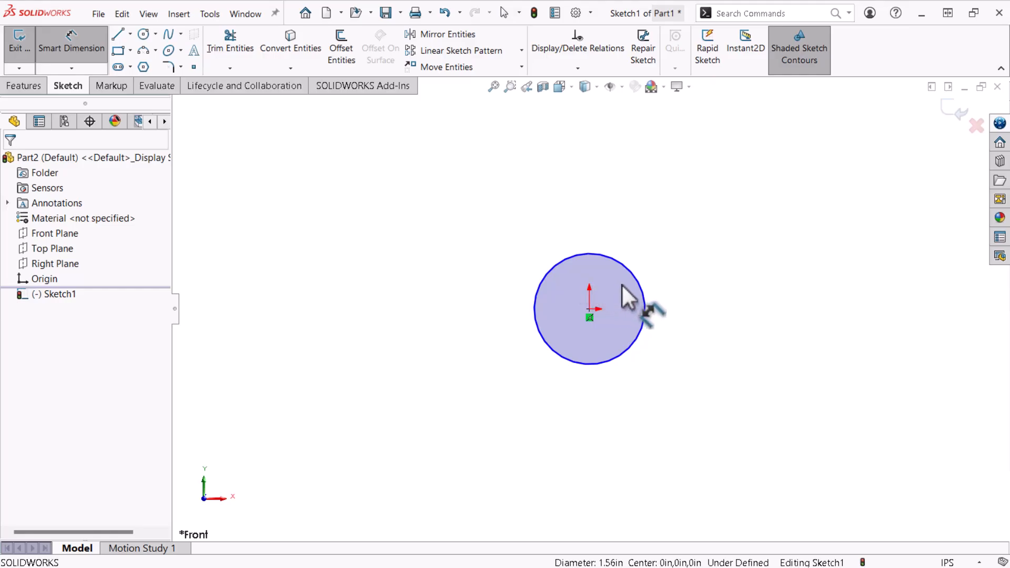
left_click(644, 288)
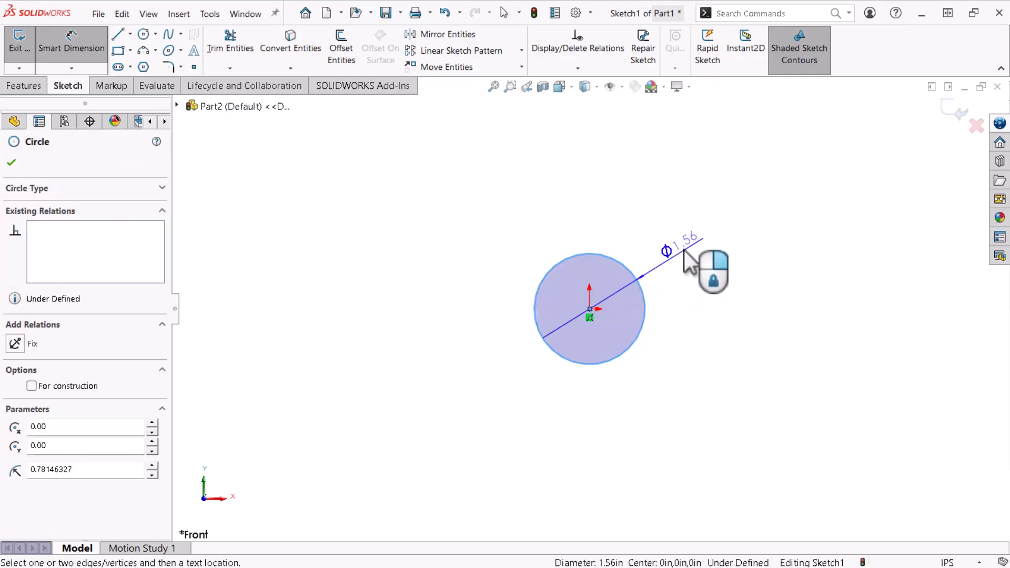
left_click(692, 245)
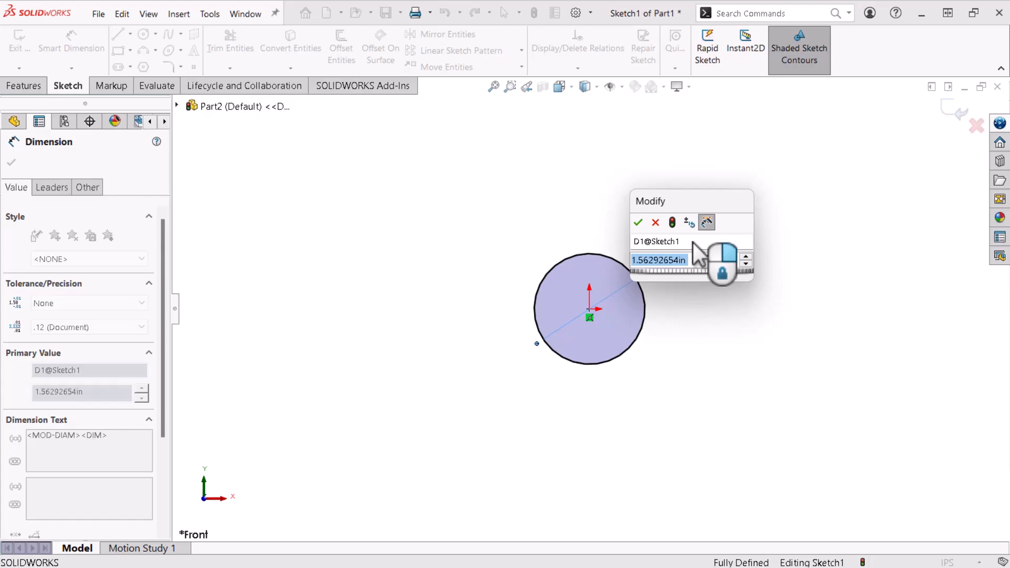
type("3/8")
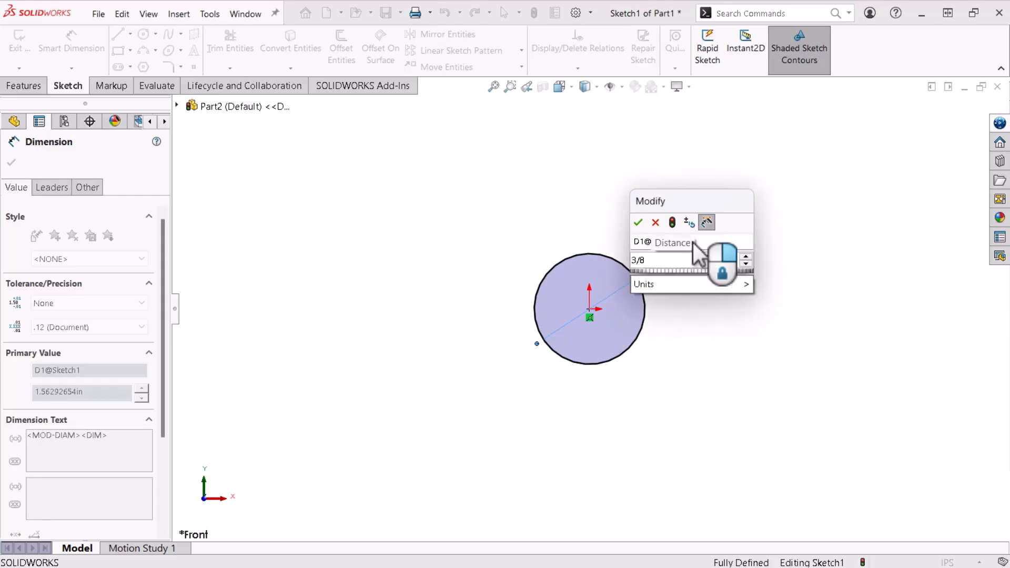
left_click(636, 224)
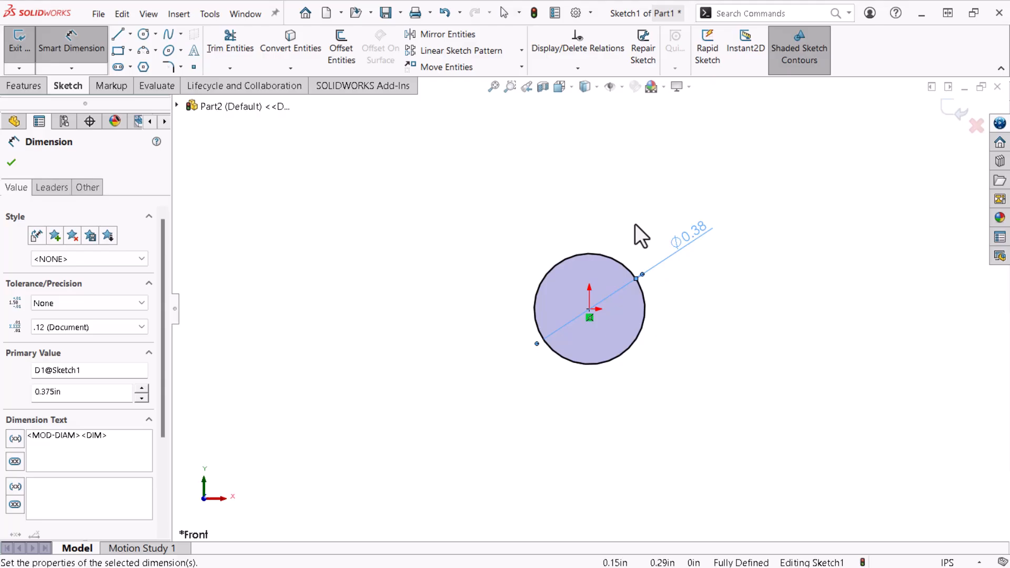
key("Escape")
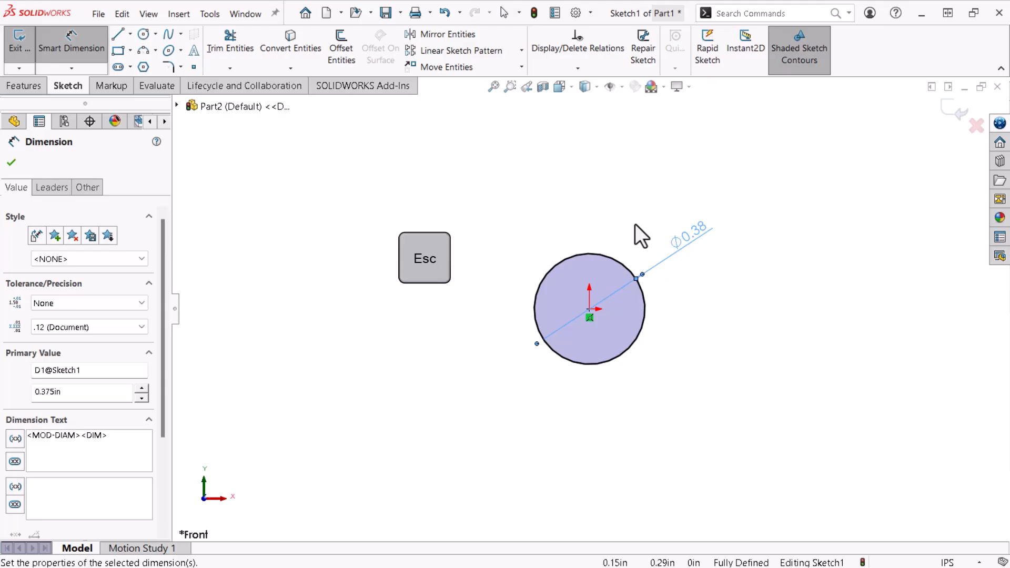
key("Escape")
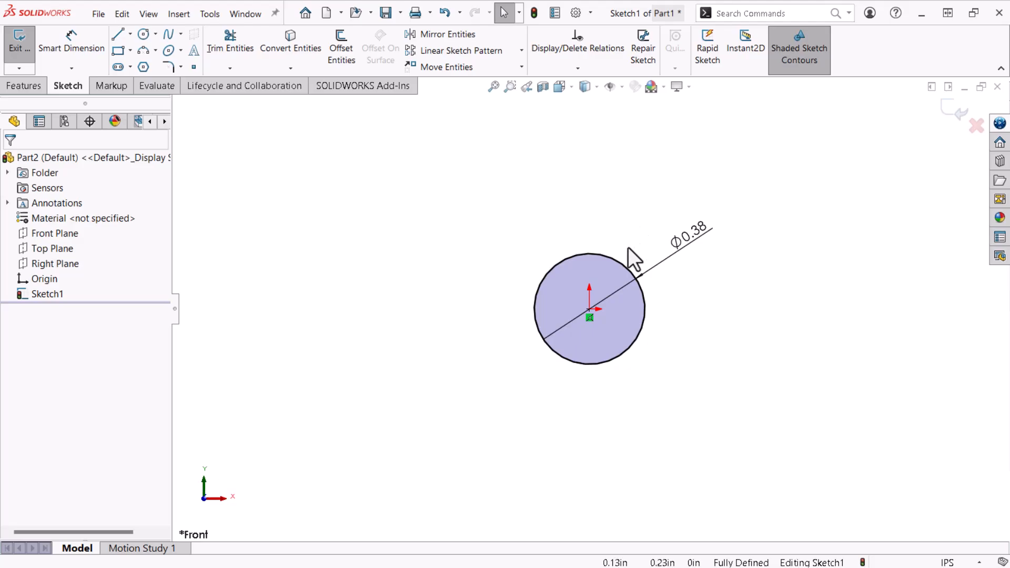
Step: Check the circle's properties, exit the sketch, and clear the selection
left_click(631, 266)
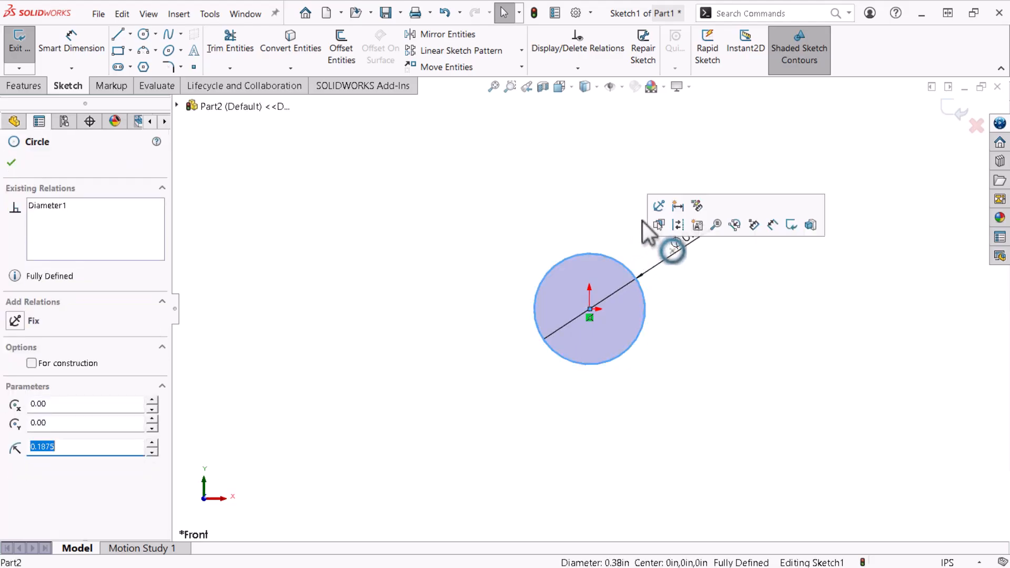
left_click(627, 217)
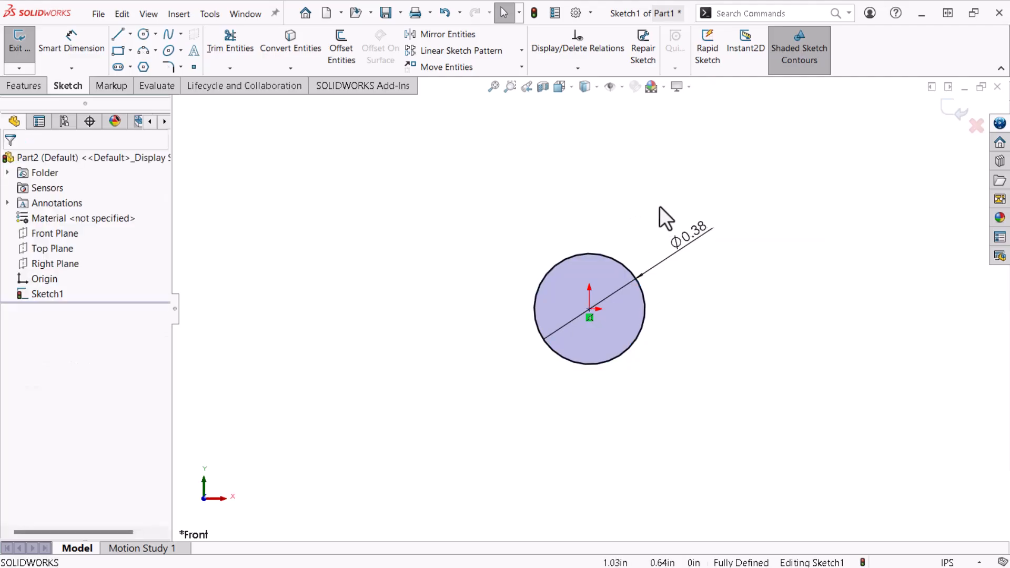
left_click(949, 111)
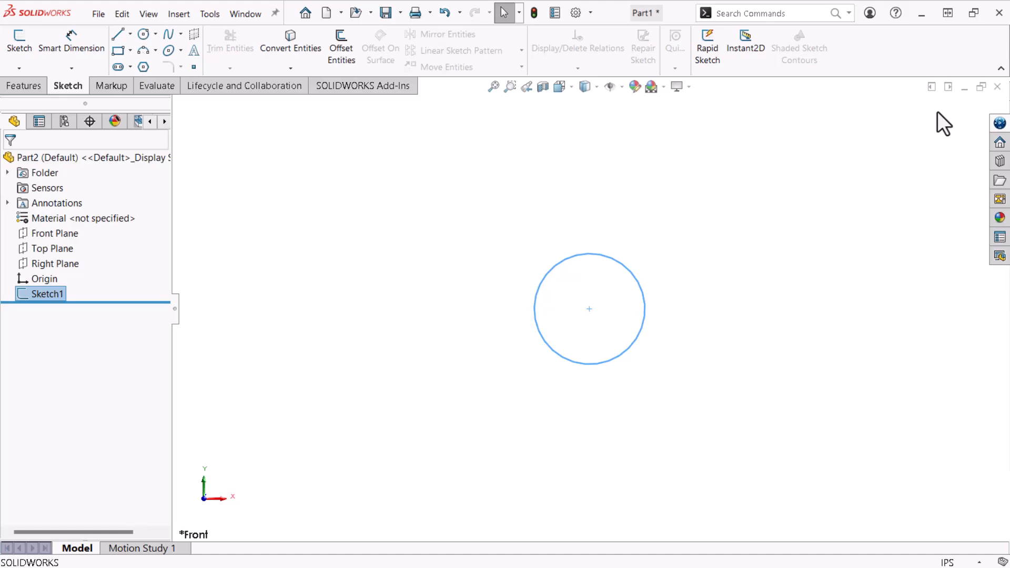
left_click(792, 209)
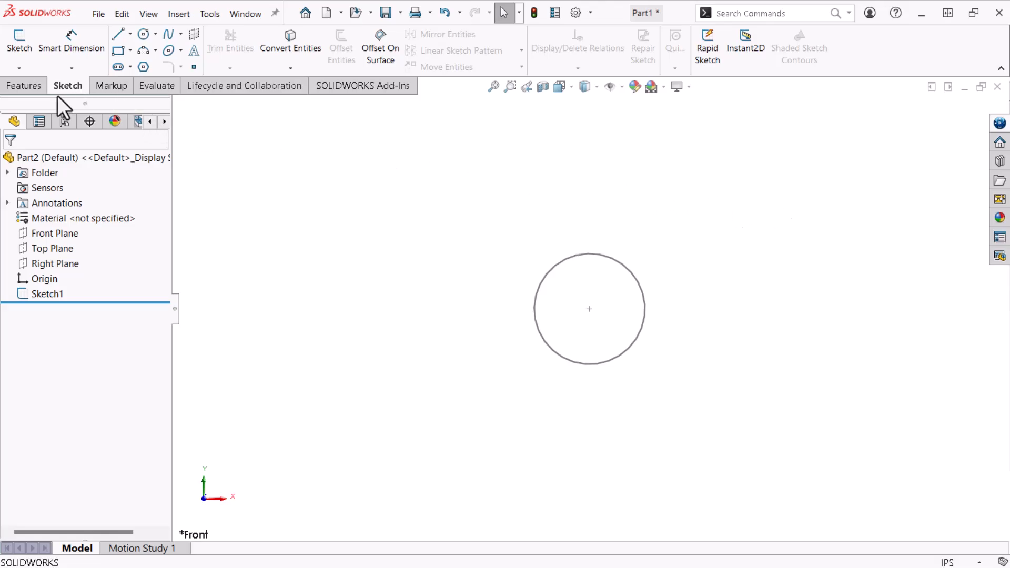
Step: Extrude the circle sketch 0.5 in as a blind boss and clear the selection
left_click(39, 91)
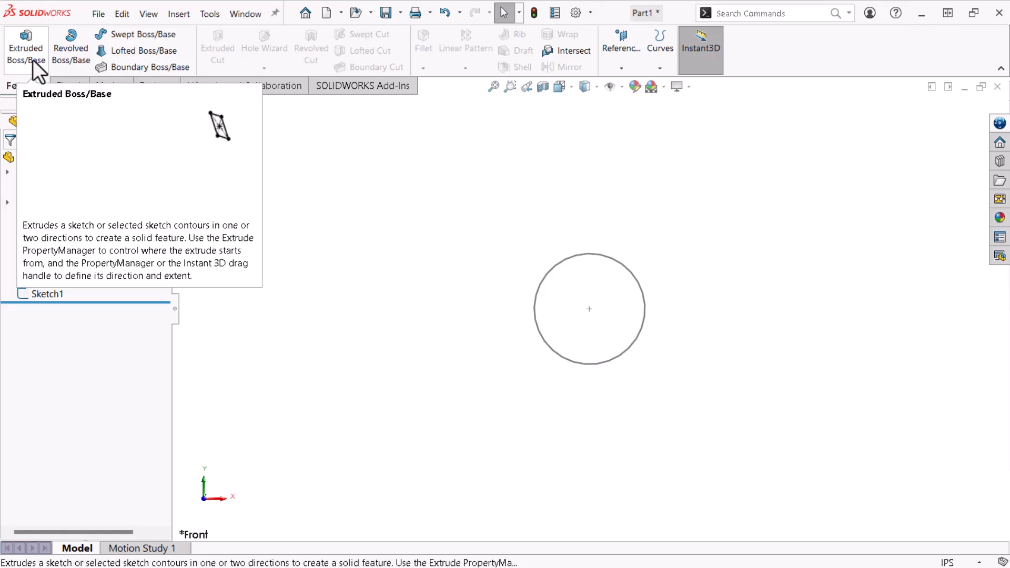
left_click(31, 56)
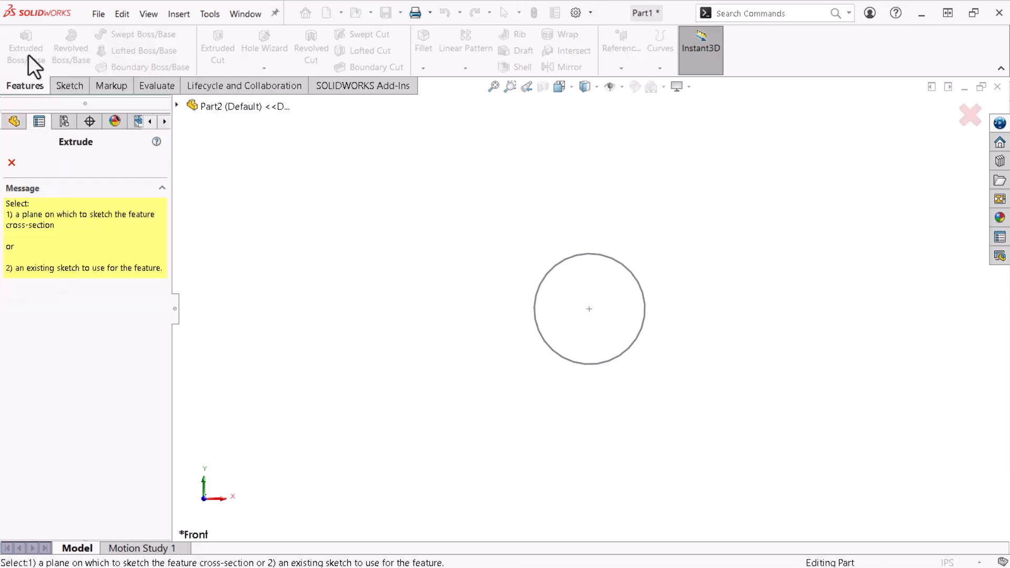
left_click(543, 278)
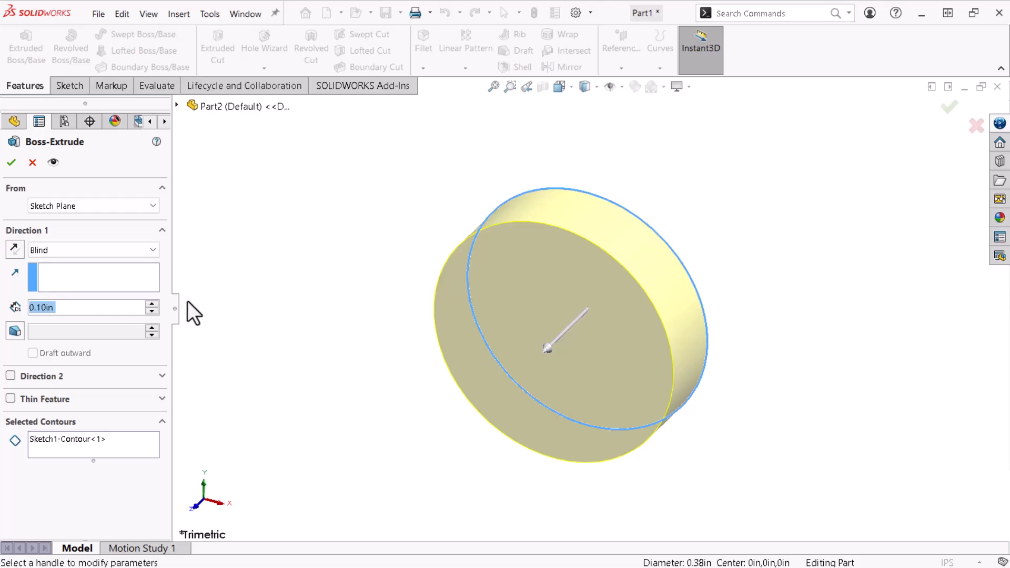
type(".5")
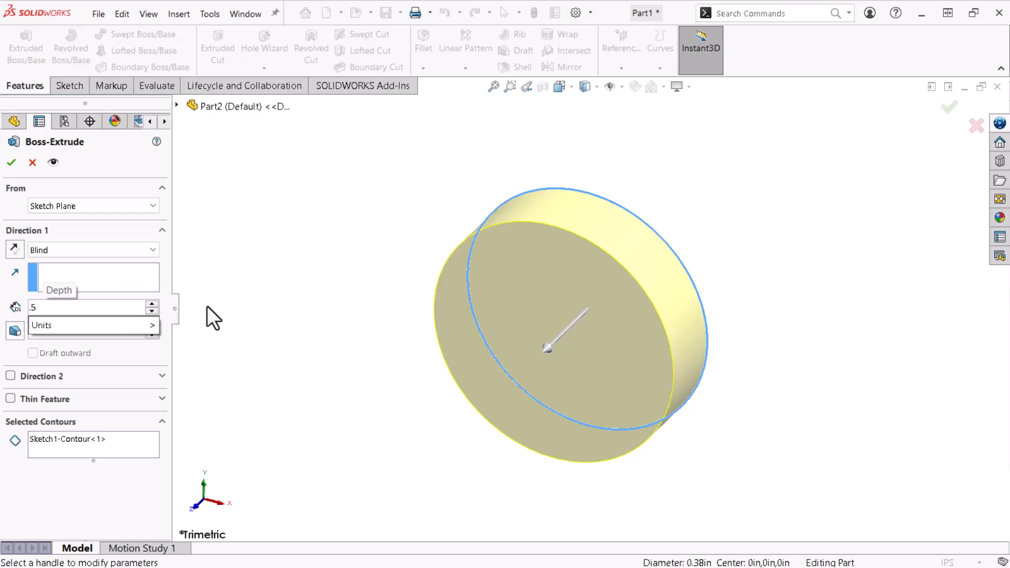
key("Return")
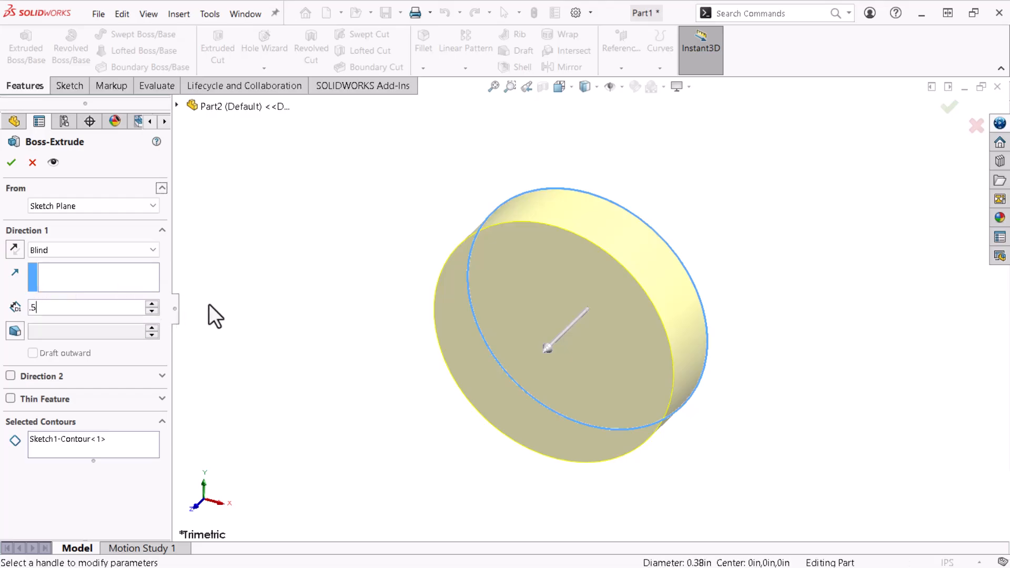
left_click(12, 163)
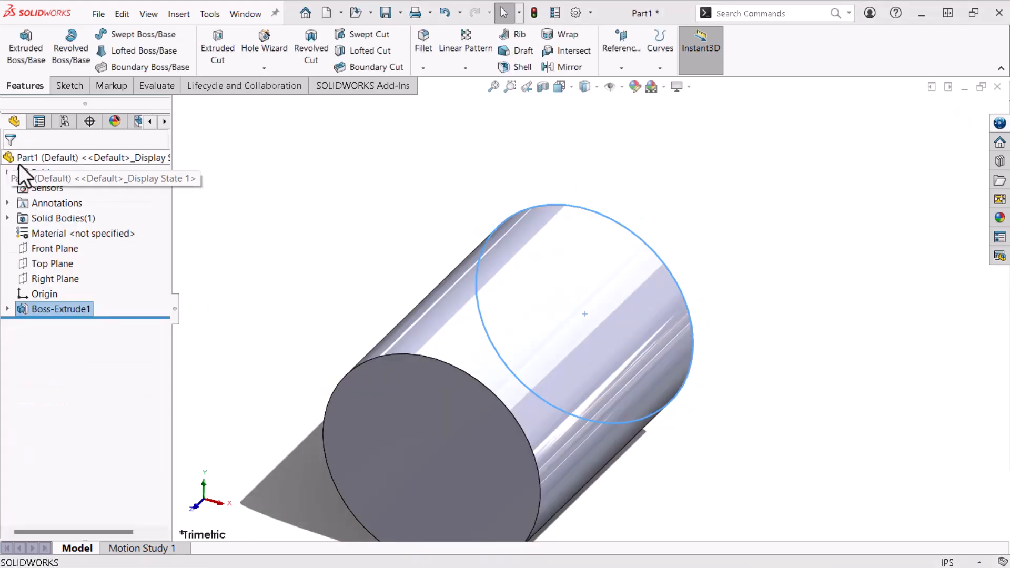
left_click(189, 180)
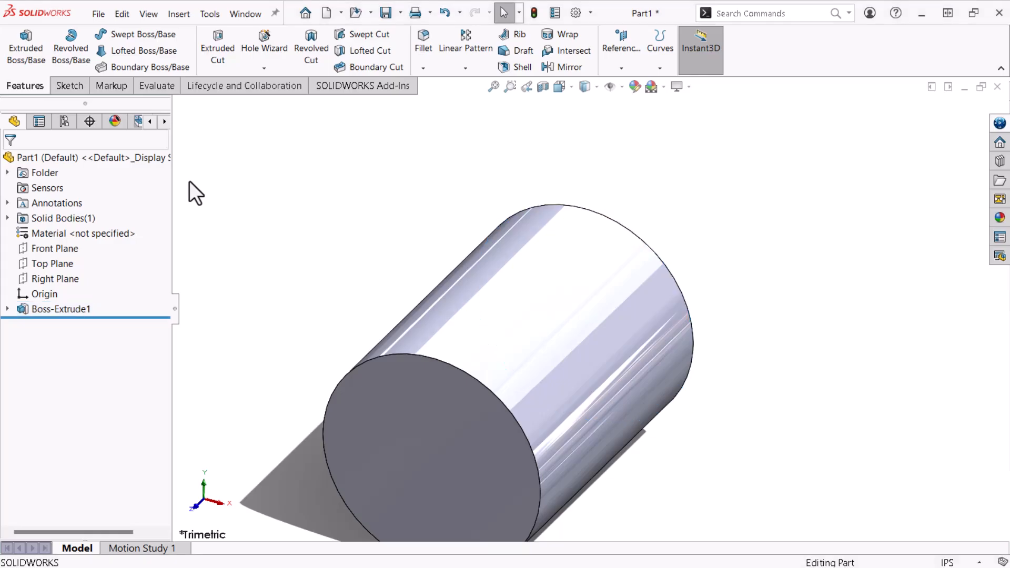
Step: Turn off Shadows In Shaded Mode and turn on Ambient Occlusion for the model display
left_click(677, 89)
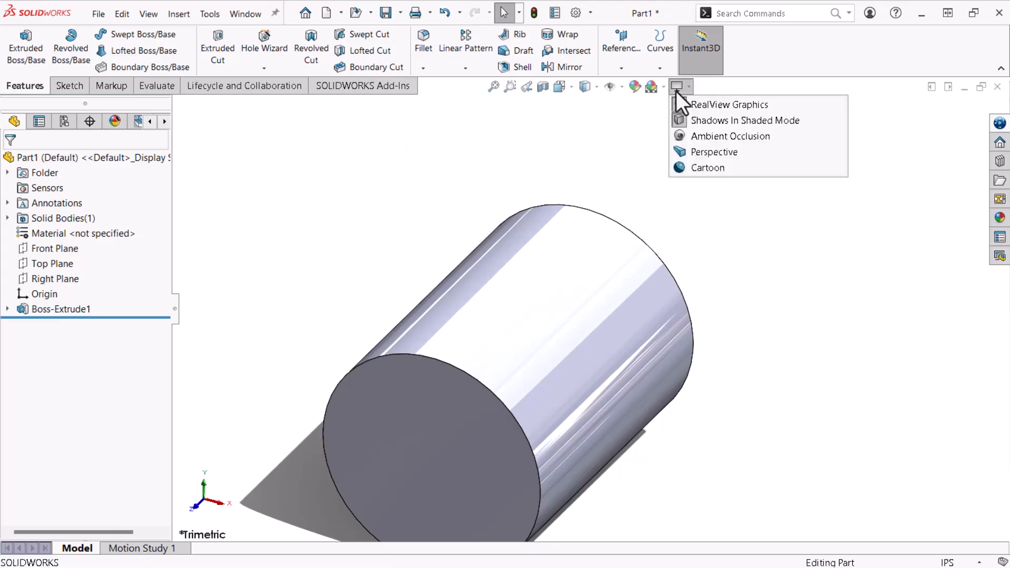
left_click(685, 119)
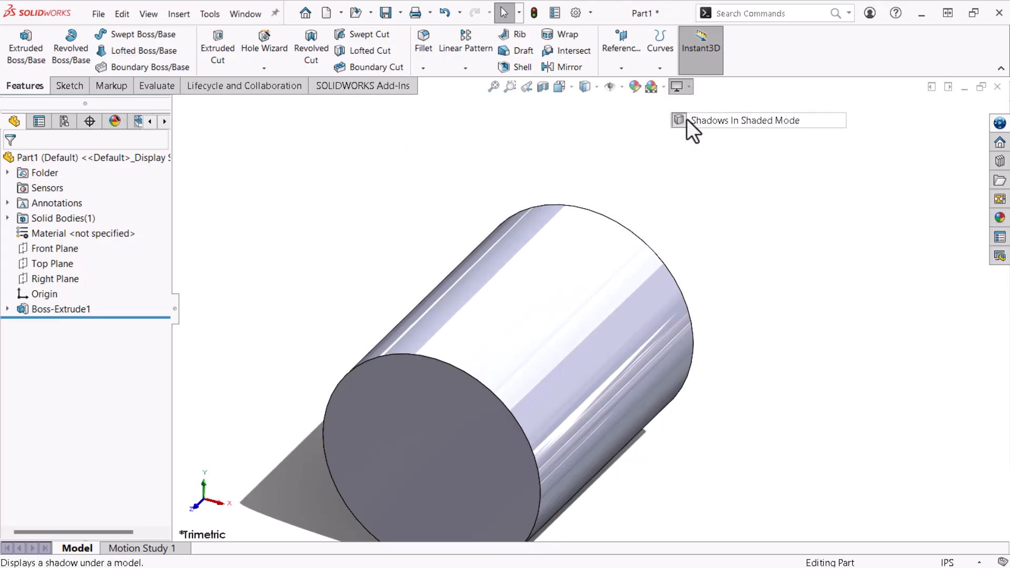
left_click(681, 86)
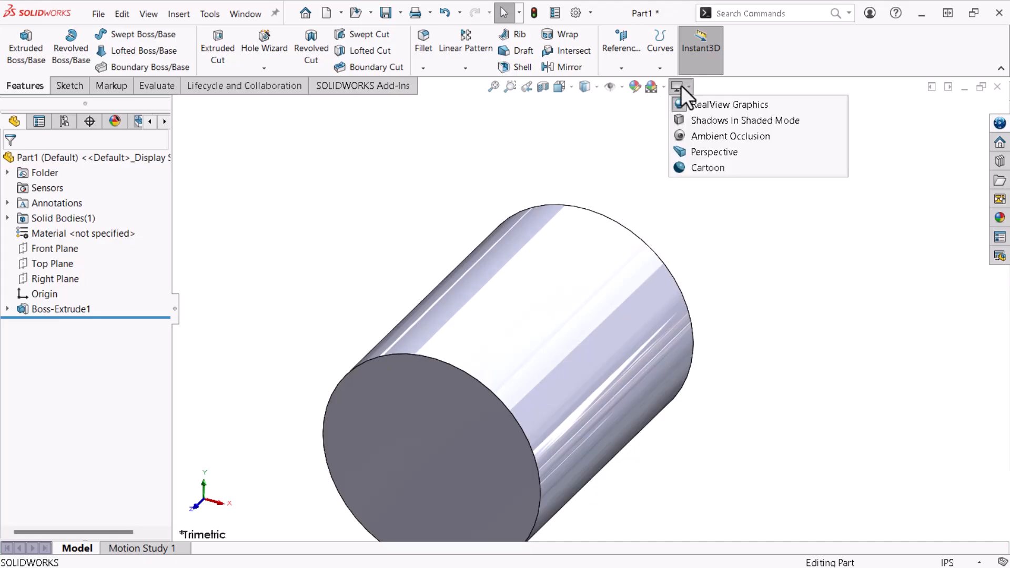
left_click(689, 136)
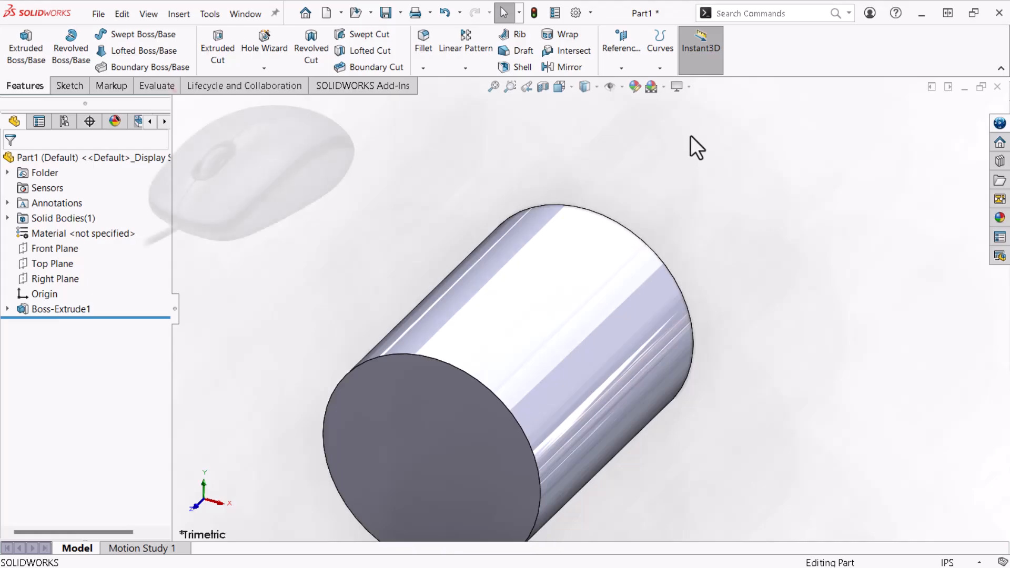
Step: Inspect the extruded cylinder by rotating, zooming and panning around it, and fit it to the view
middle_click_drag(709, 331, 654, 221)
middle_click_drag(508, 175, 531, 183)
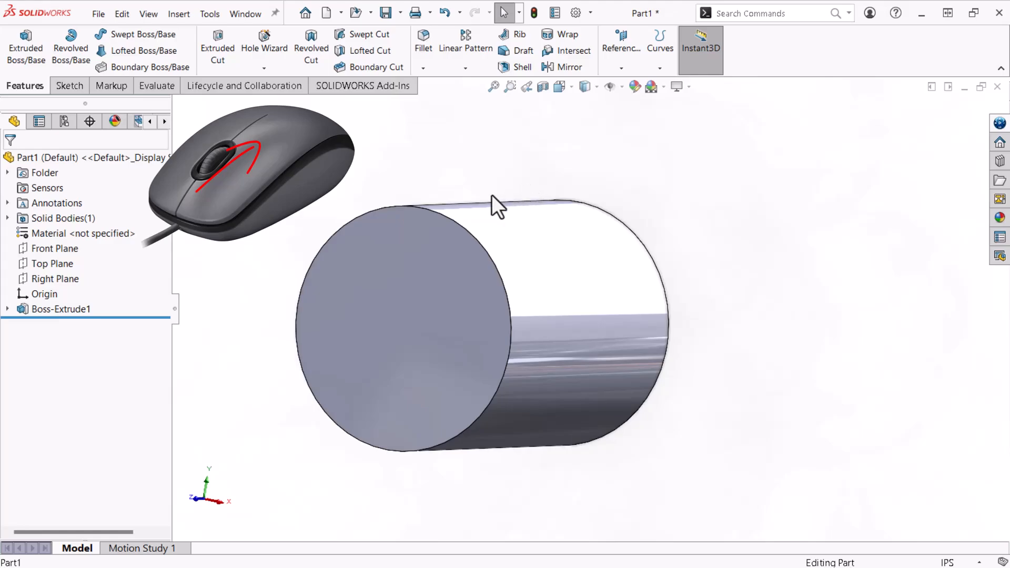
scroll(490, 196, "up", 5)
scroll(433, 401, "down", 2)
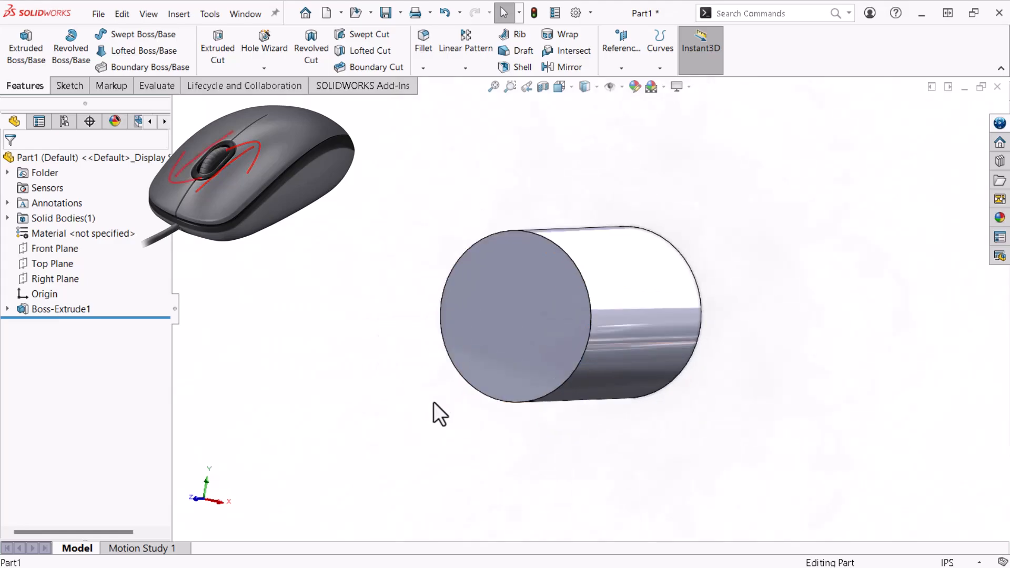
scroll(483, 393, "down", 3)
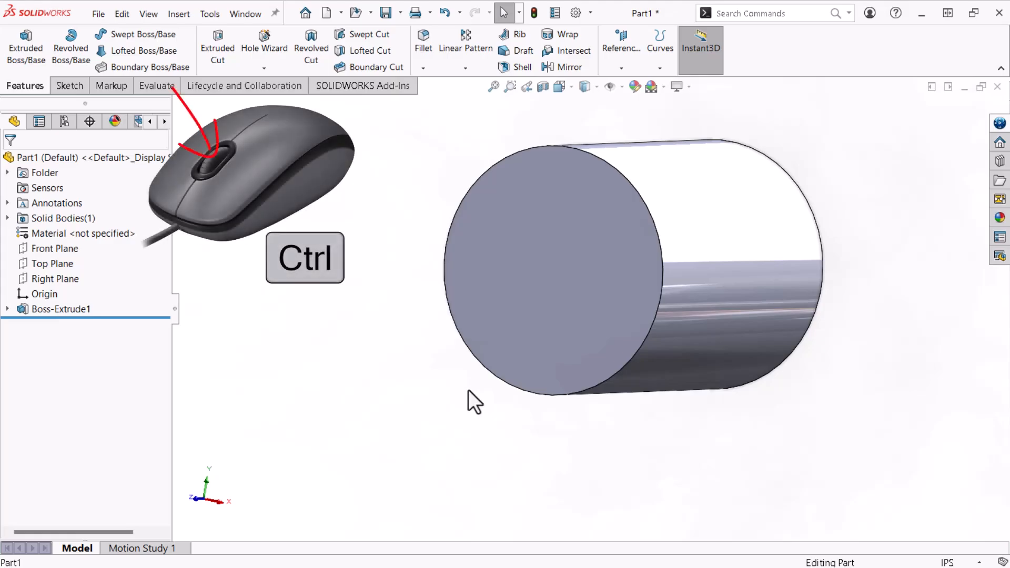
middle_click_drag(468, 391, 523, 418, "ctrl")
key("f")
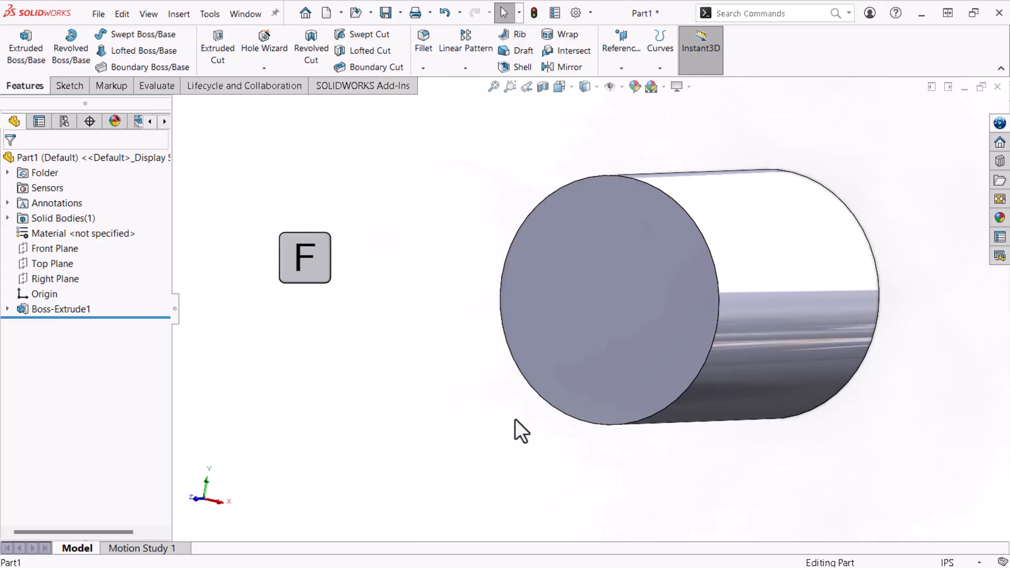
key("f")
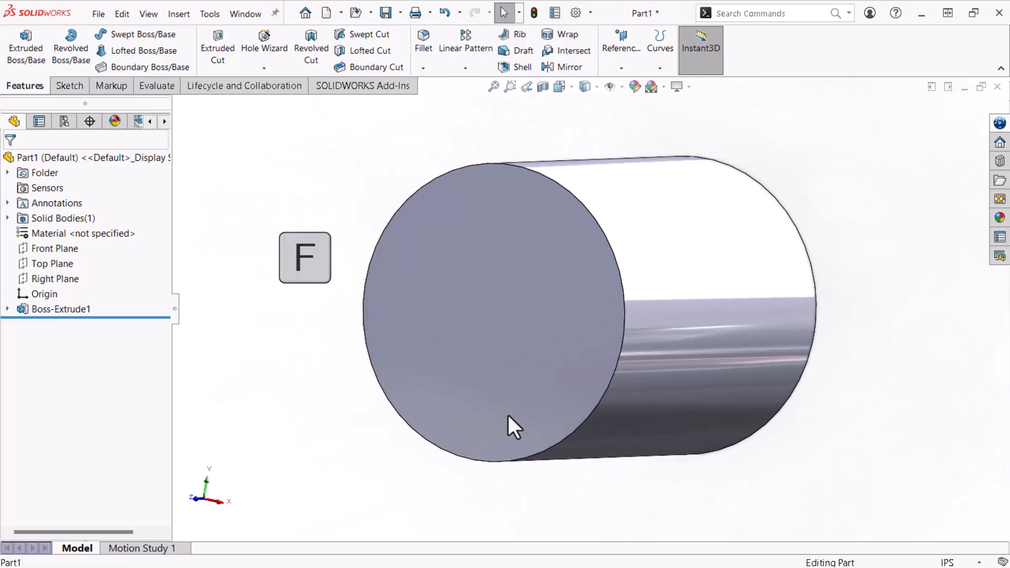
Step: Set the model's orientation to the isometric view
key("space")
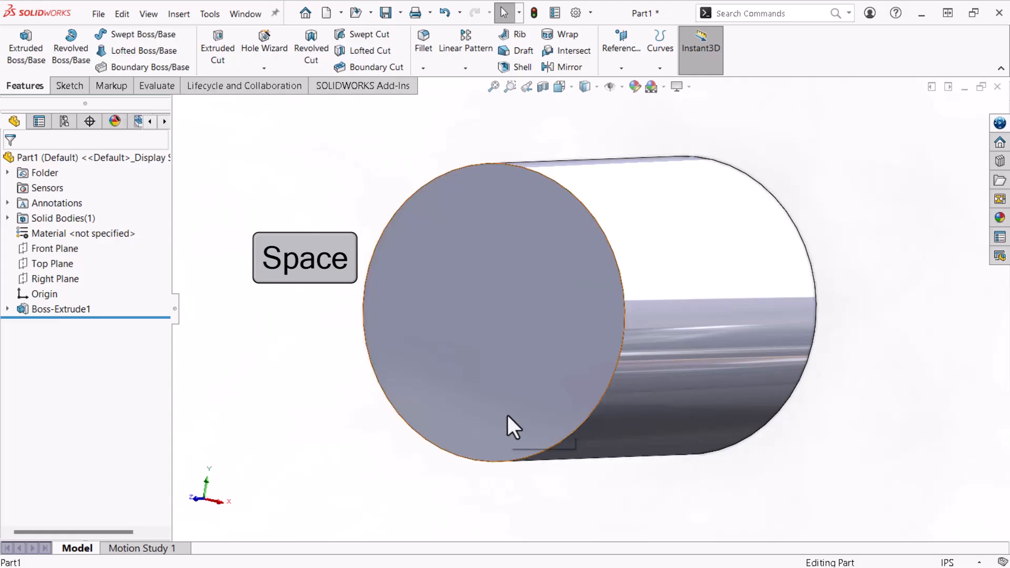
key("space")
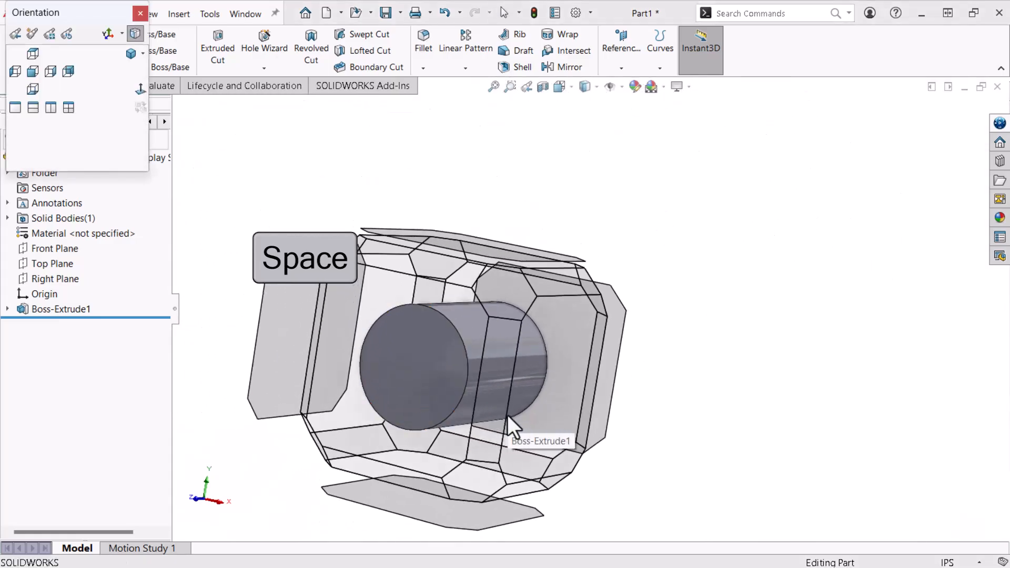
left_click(511, 269)
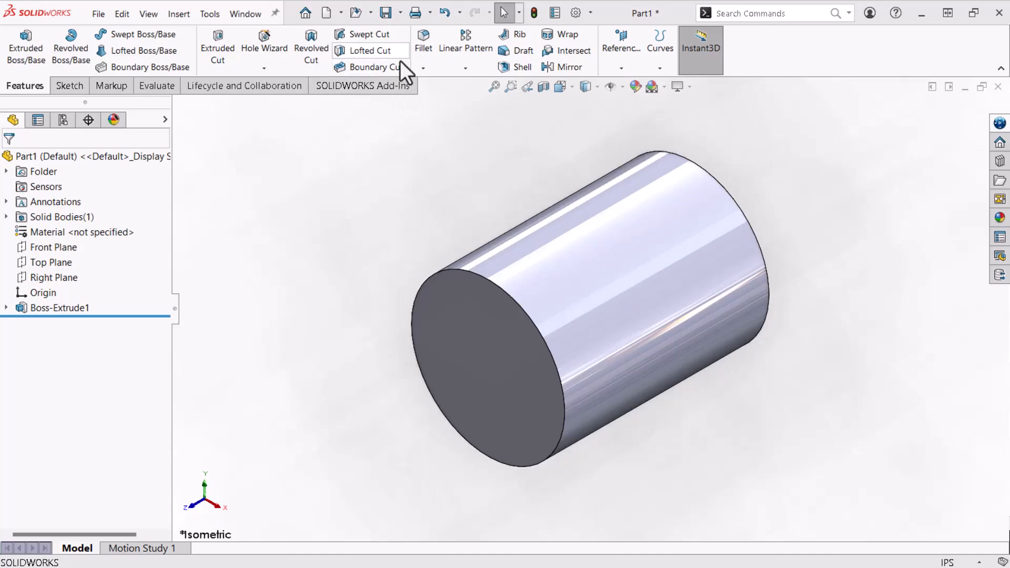
Step: Start saving the part to 3DEXPERIENCE with the title "pin", and check the available collaborative spaces while keeping the current one
left_click(400, 15)
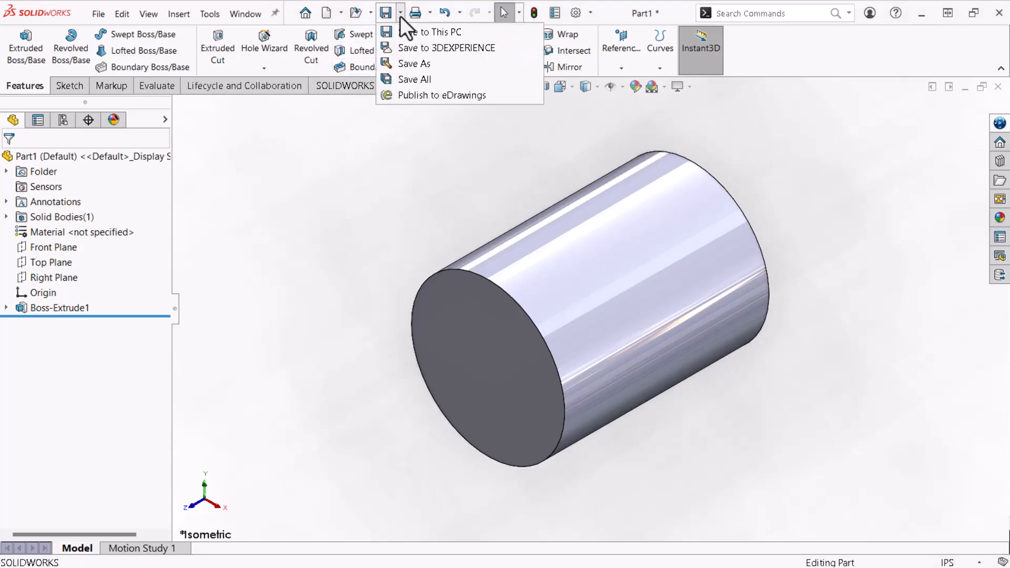
left_click(402, 48)
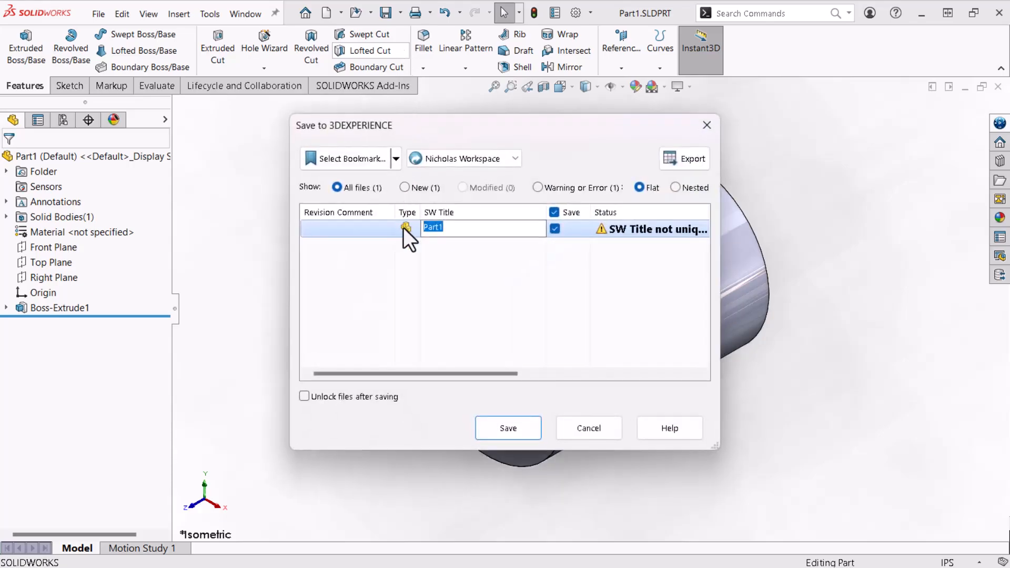
type("pin")
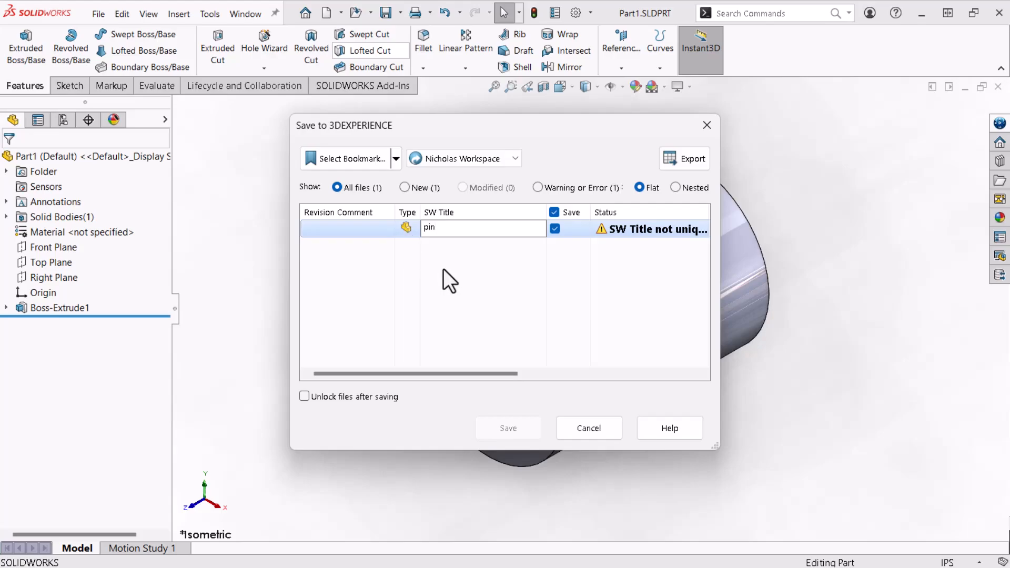
left_click(434, 263)
left_click(456, 163)
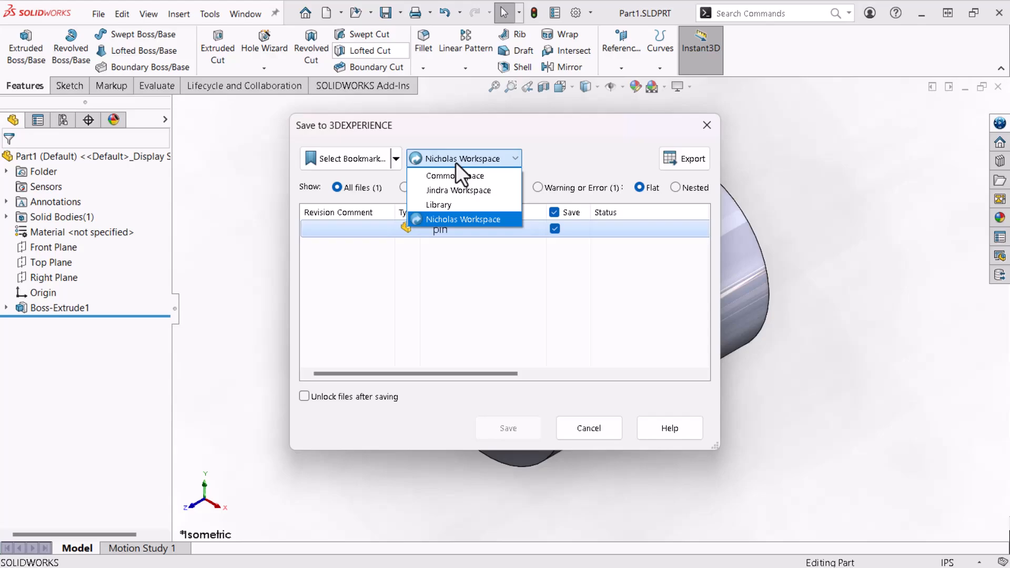
left_click(454, 161)
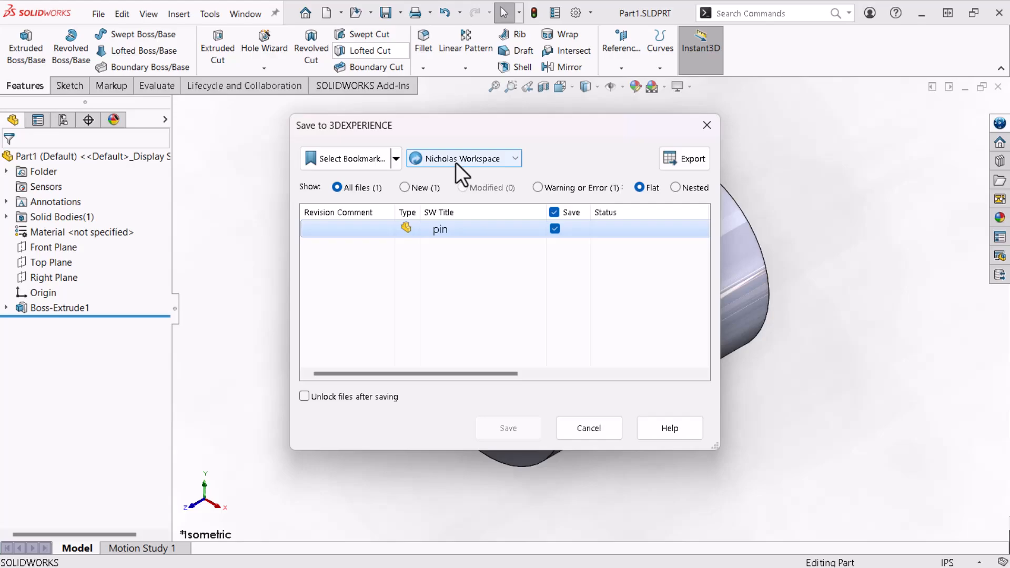
Step: Assign the part to the Pliers bookmark under Hand Tools
left_click(395, 159)
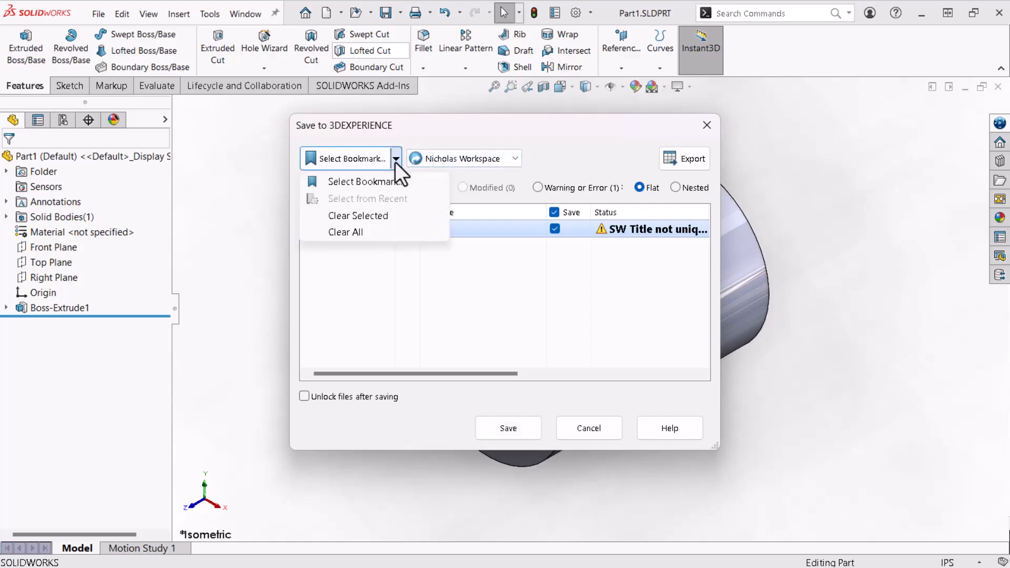
left_click(373, 183)
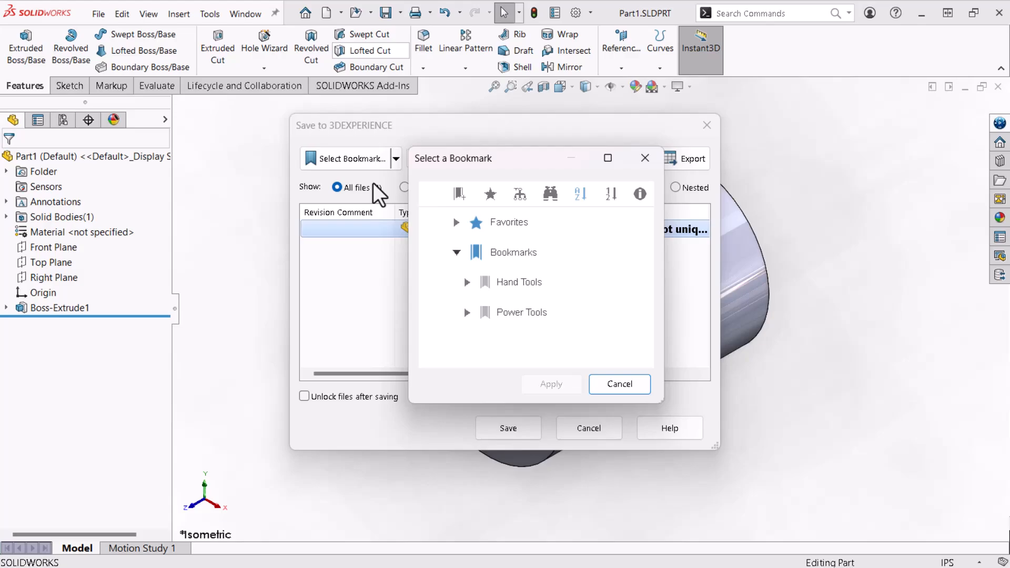
left_click(467, 282)
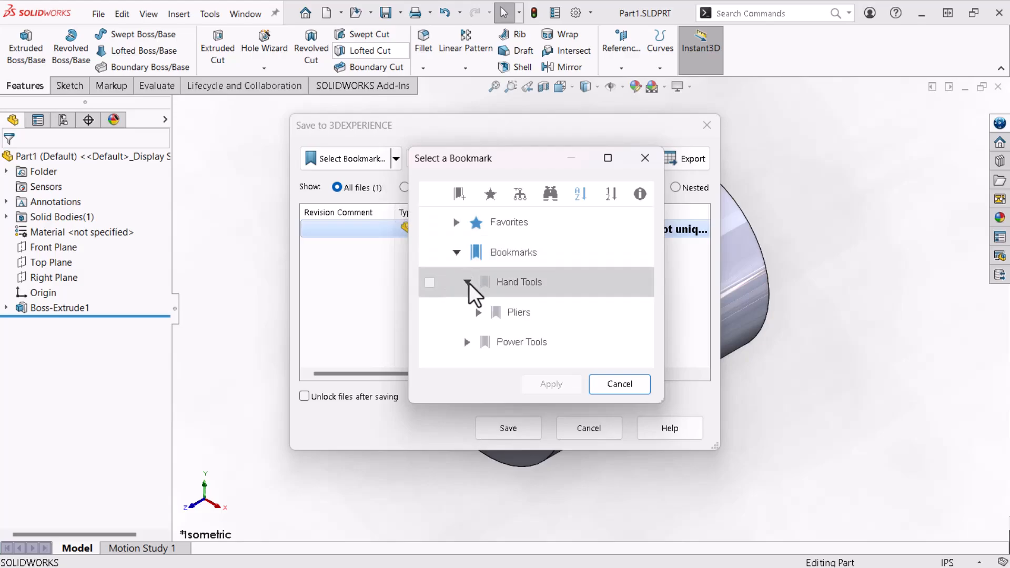
left_click(494, 312)
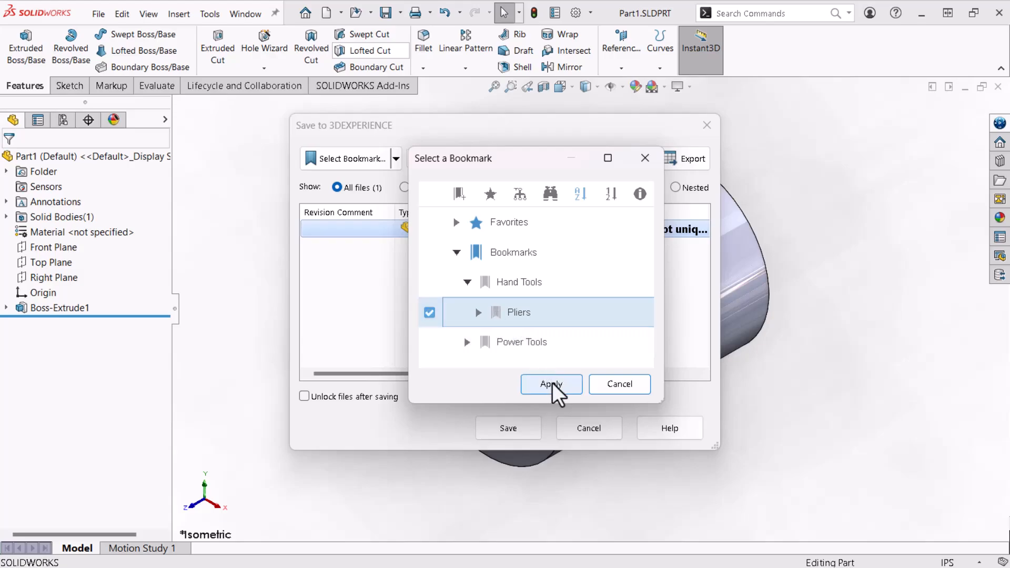
left_click(552, 383)
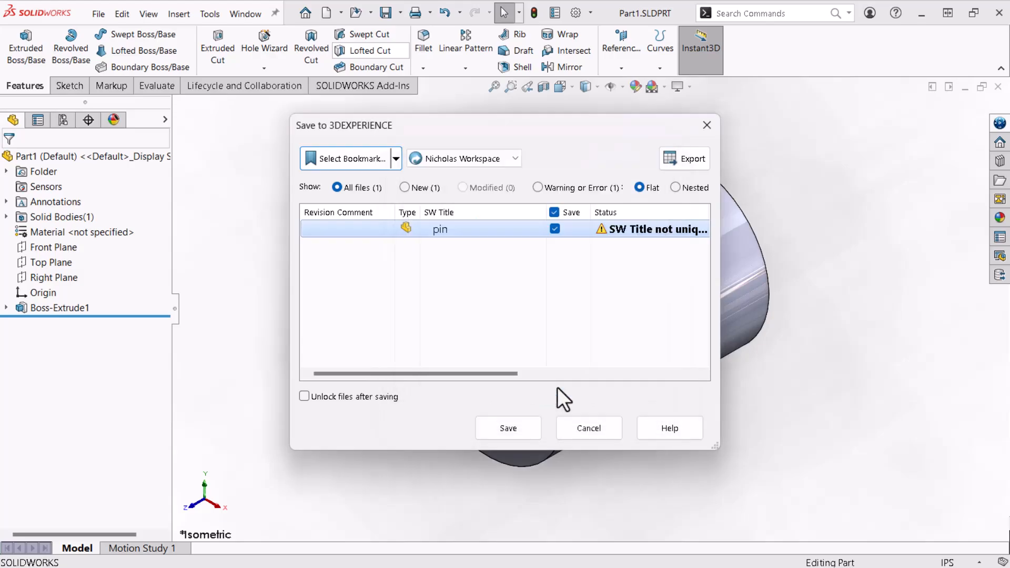
Step: Review the part's bookmark, revision and maturity state columns, save it to the platform, and close the part
left_click_drag(510, 373, 676, 385)
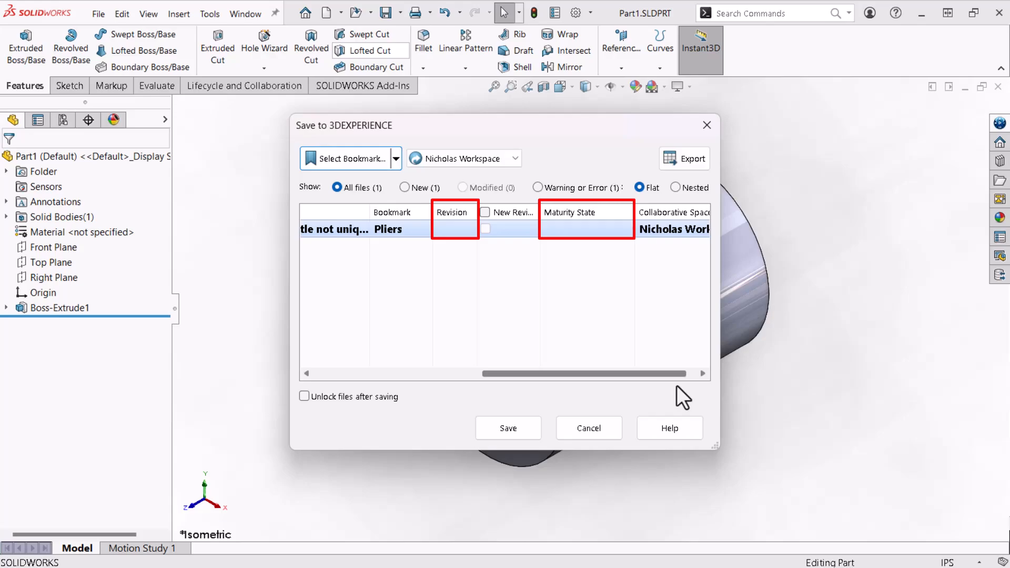
left_click_drag(676, 385, 497, 353)
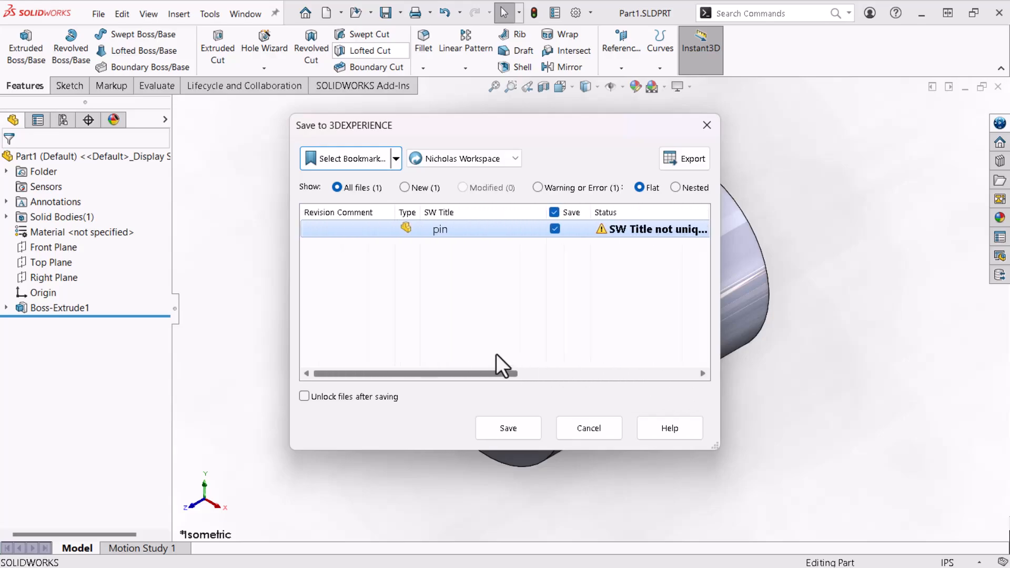
left_click(498, 427)
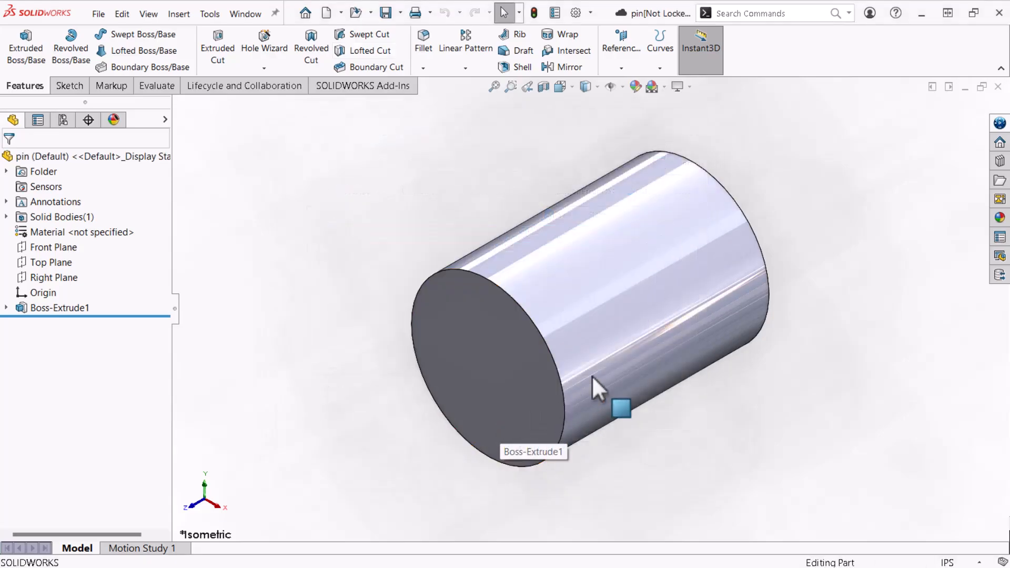
left_click(998, 87)
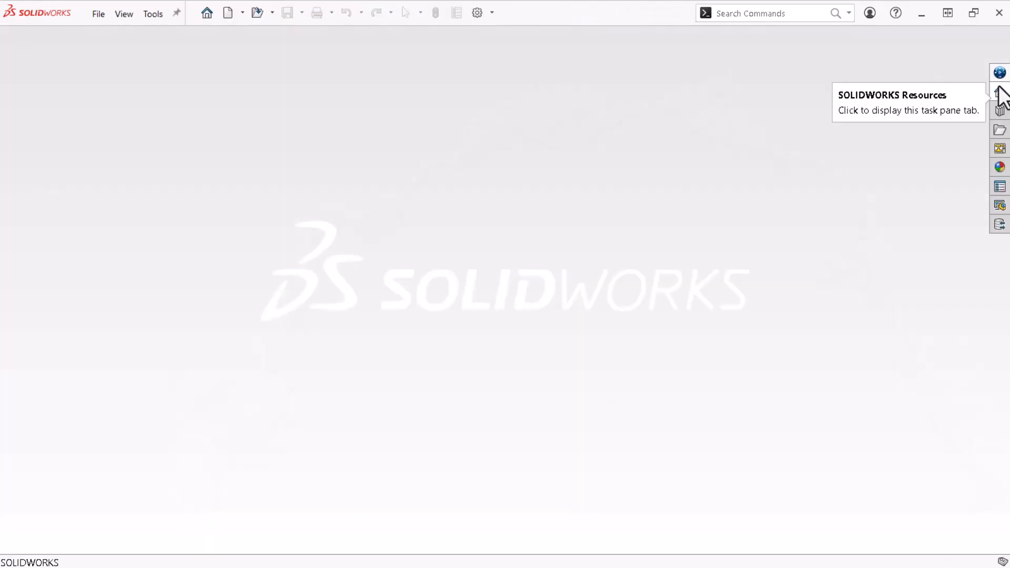